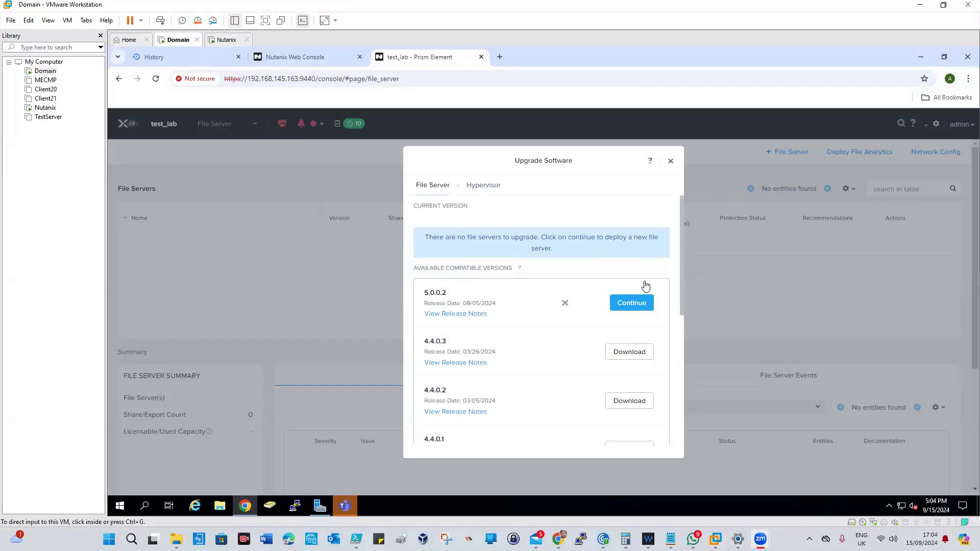
# - Continue with file server software version 5.0.0.2 to deploy a new file server
pyautogui.click(534, 298)
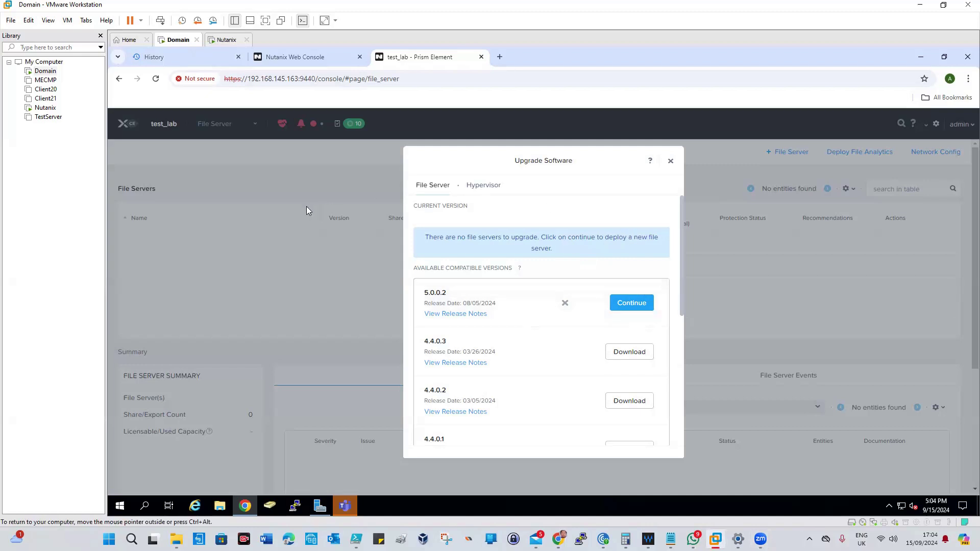
pyautogui.click(637, 305)
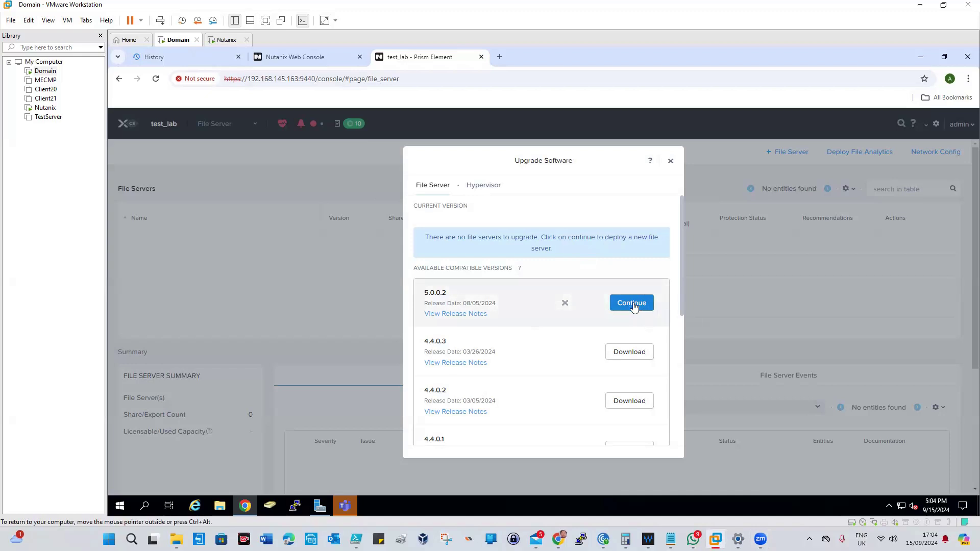
pyautogui.click(628, 305)
pyautogui.click(619, 301)
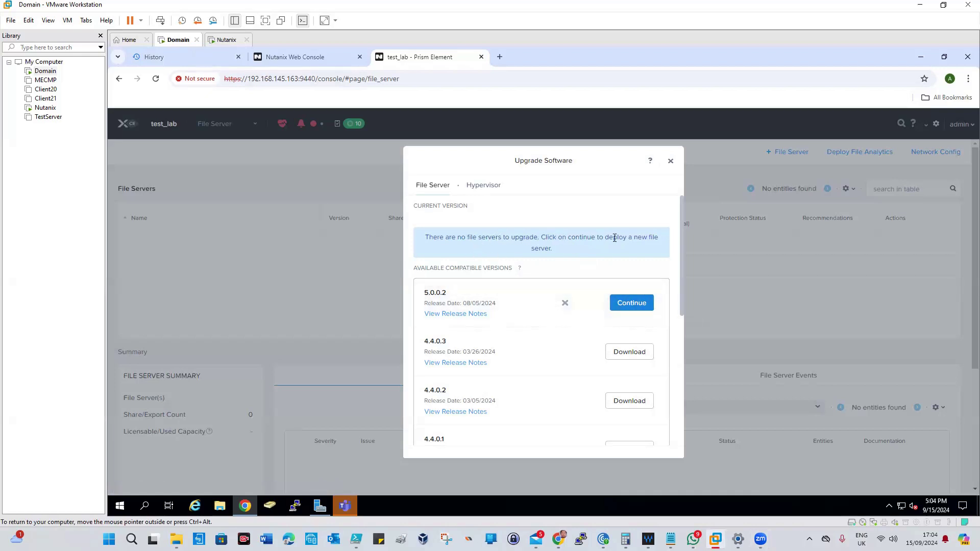
pyautogui.click(638, 305)
pyautogui.click(638, 305)
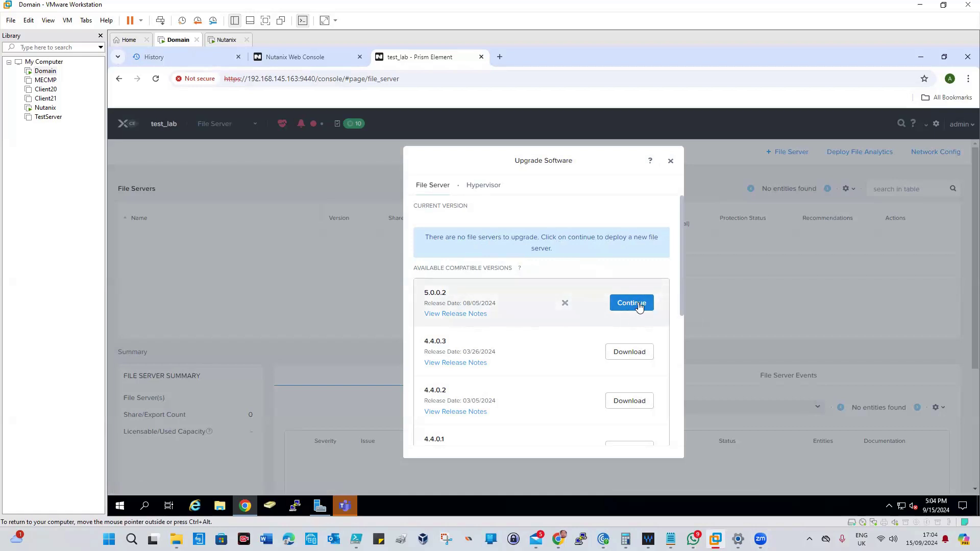
pyautogui.moveTo(679, 305)
pyautogui.mouseDown()
pyautogui.moveTo(684, 441)
pyautogui.moveTo(678, 302)
pyautogui.mouseUp()
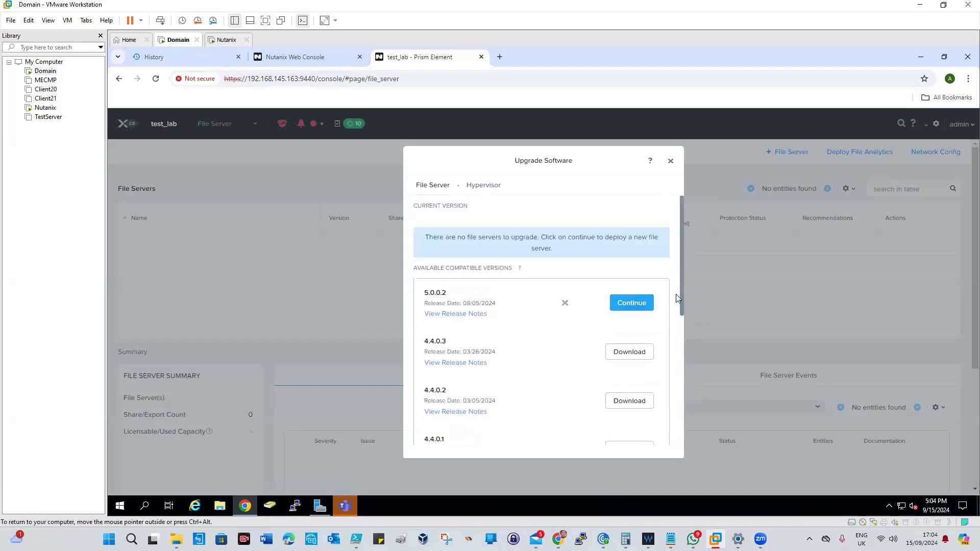
pyautogui.click(626, 305)
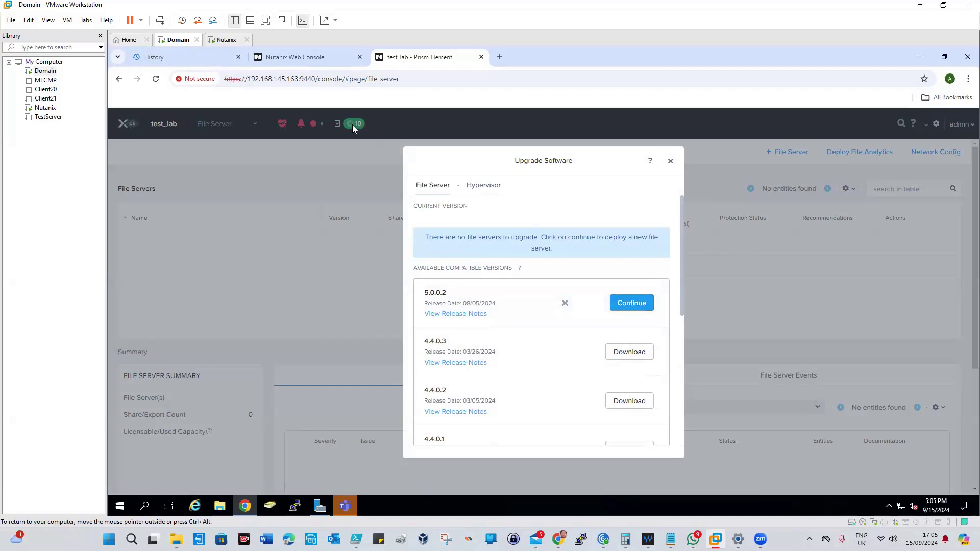
# - Close the Upgrade Software dialog and check the cluster's recent tasks
pyautogui.click(670, 160)
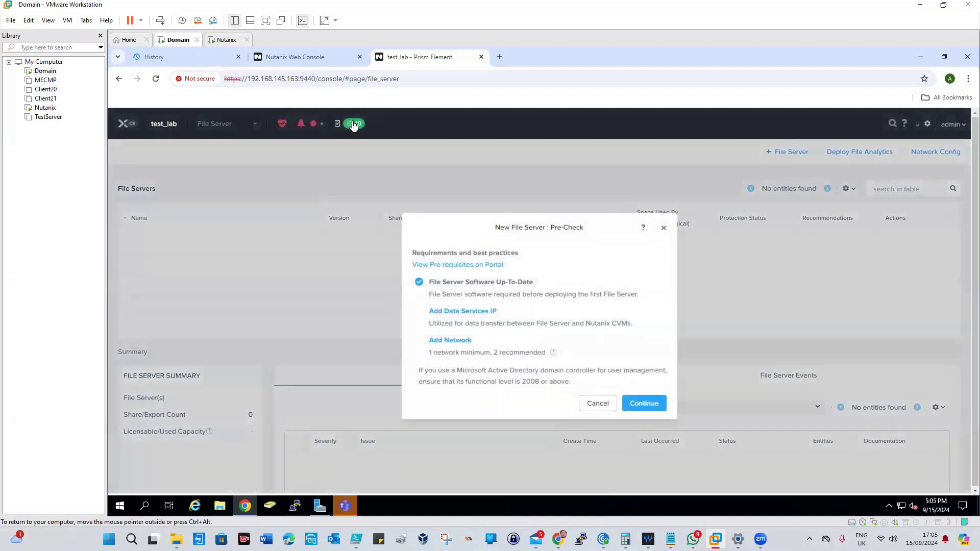
pyautogui.click(357, 130)
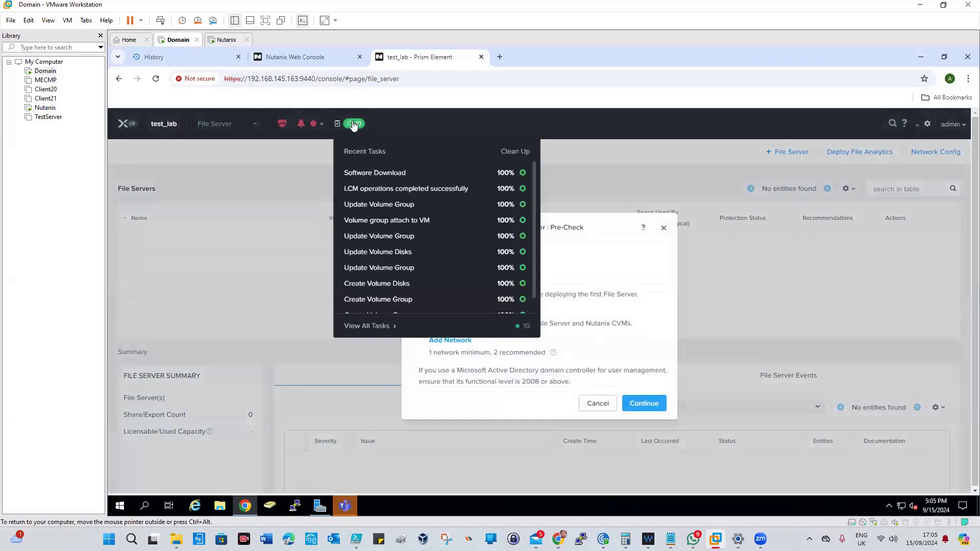
pyautogui.click(617, 174)
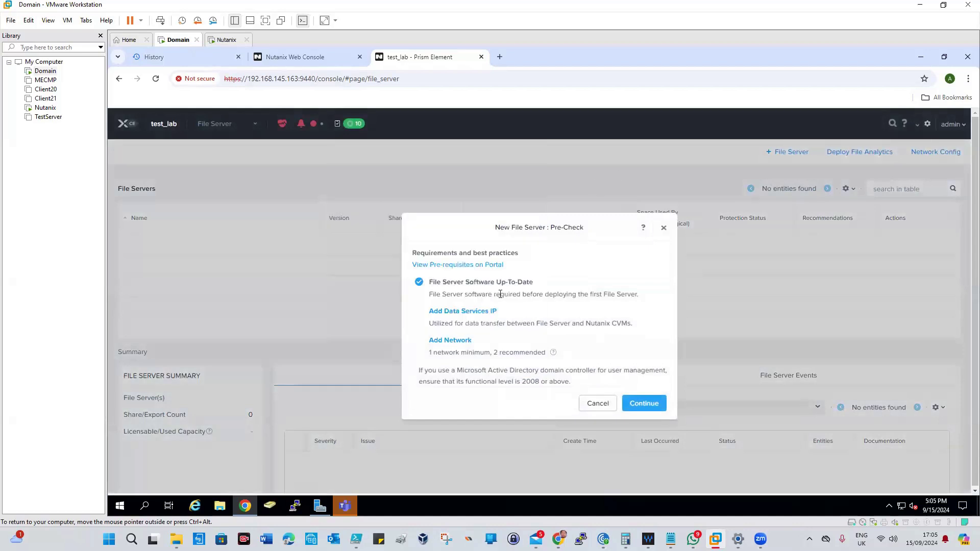
# - Open the cluster details from the pre-check's Add Data Services IP option and go to the FQDN field
pyautogui.click(638, 403)
pyautogui.click(454, 311)
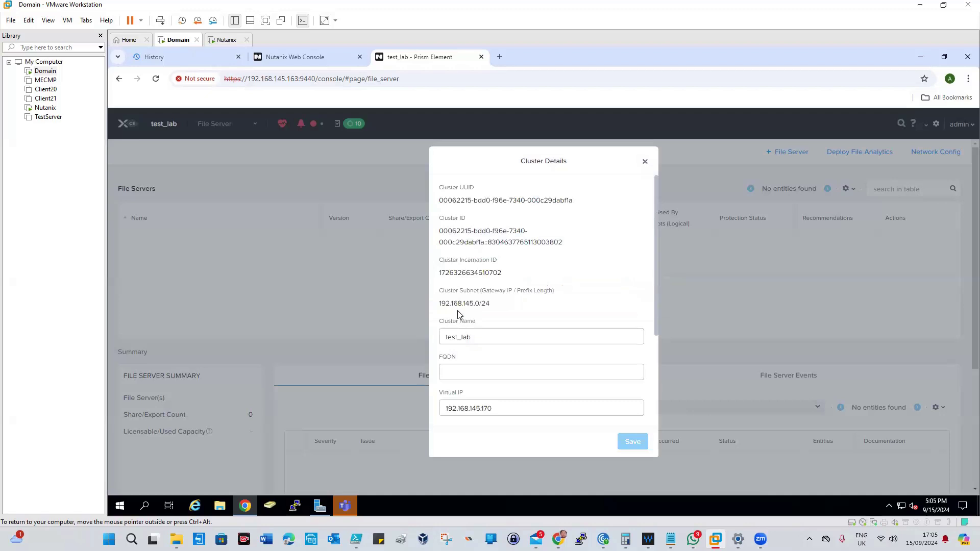
pyautogui.click(468, 373)
pyautogui.scroll(-3, 510, 393)
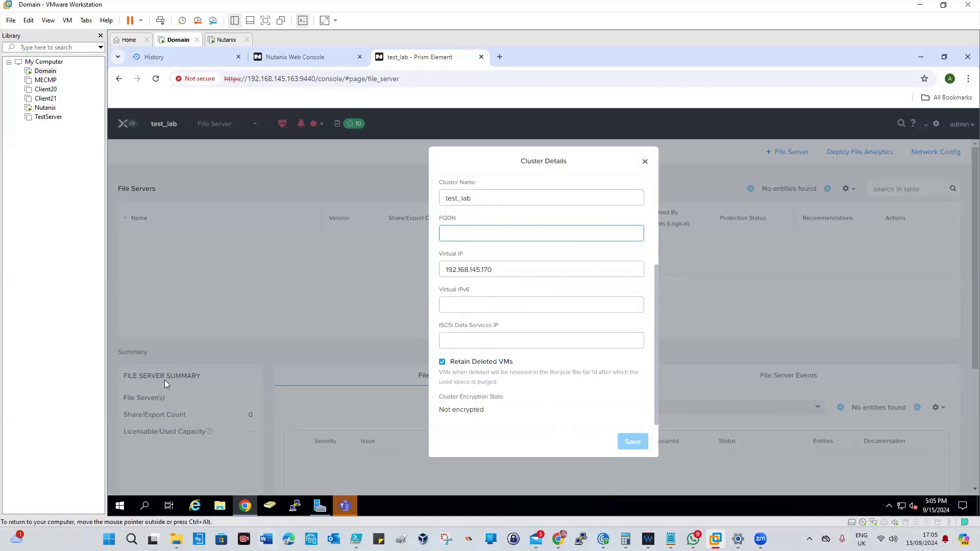
# - Find and open DNS Manager on the domain server and maximize its window
pyautogui.click(145, 505)
pyautogui.write('ssssd')
pyautogui.press('BackSpace')
pyautogui.press('BackSpace')
pyautogui.press('BackSpace')
pyautogui.press('BackSpace')
pyautogui.press('BackSpace')
pyautogui.write('dns')
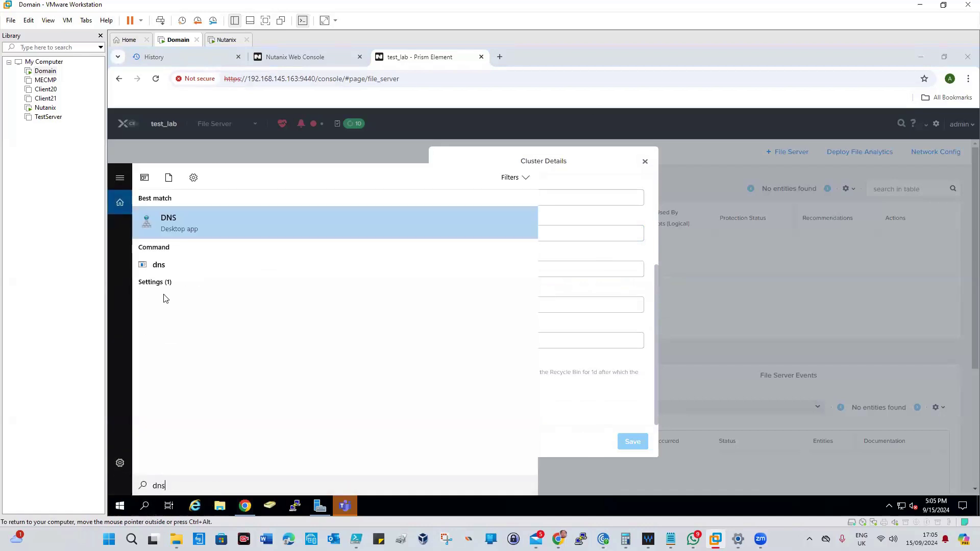
pyautogui.click(180, 216)
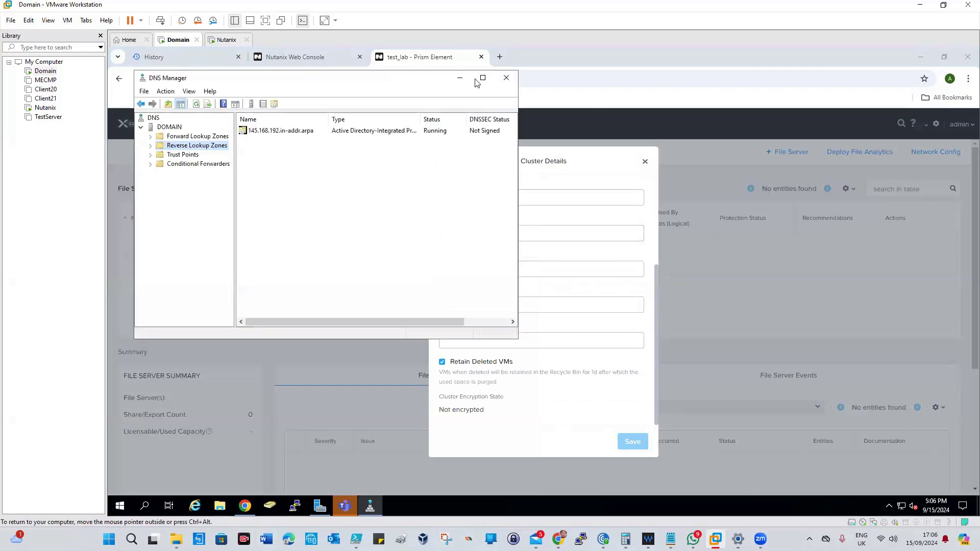
pyautogui.click(482, 77)
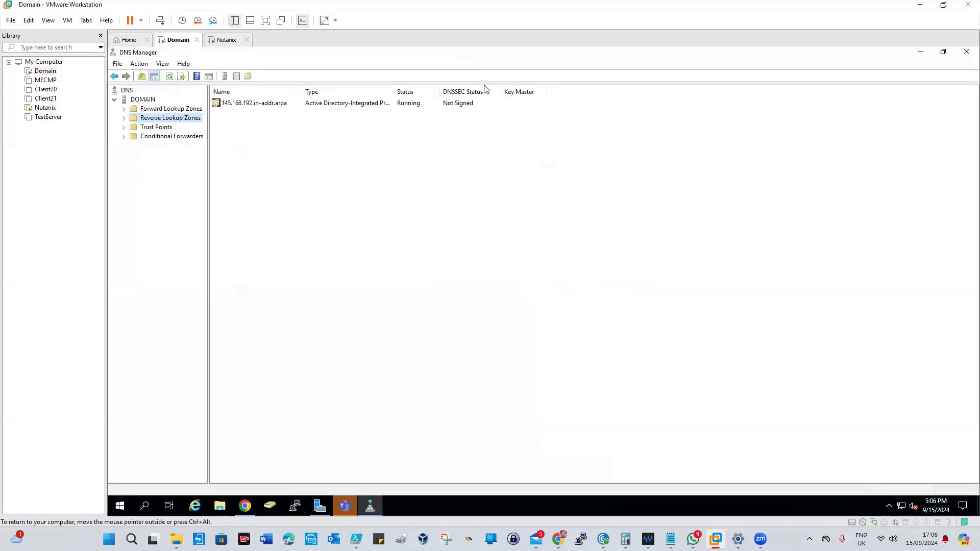
# - Examine the records in the Lab.com forward lookup zone and the 145.168.192 reverse lookup zone
pyautogui.doubleClick(127, 110)
pyautogui.doubleClick(143, 127)
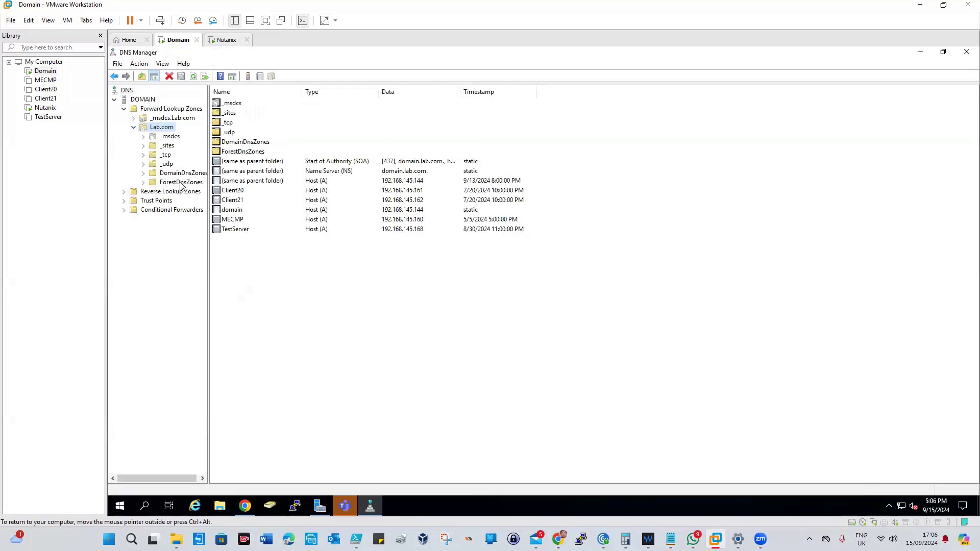
pyautogui.click(166, 109)
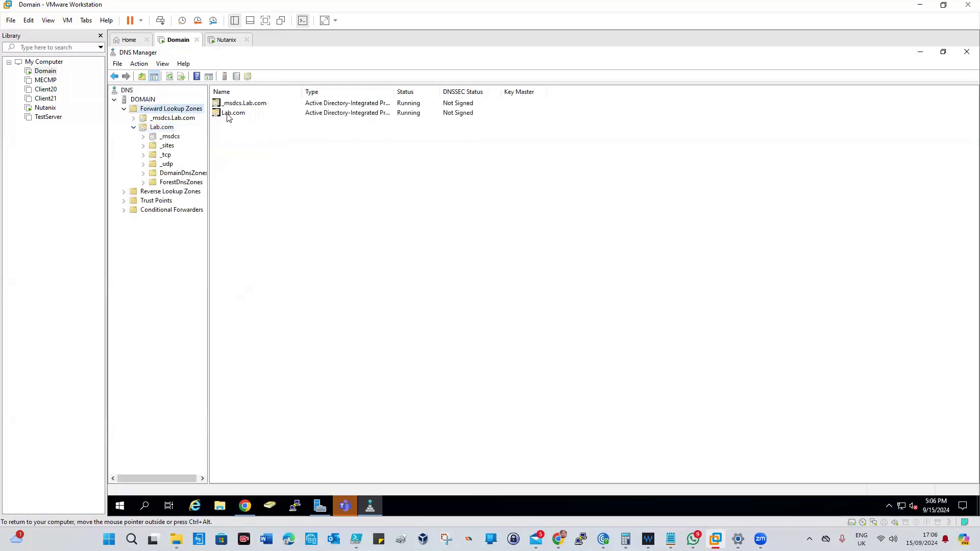
pyautogui.doubleClick(228, 114)
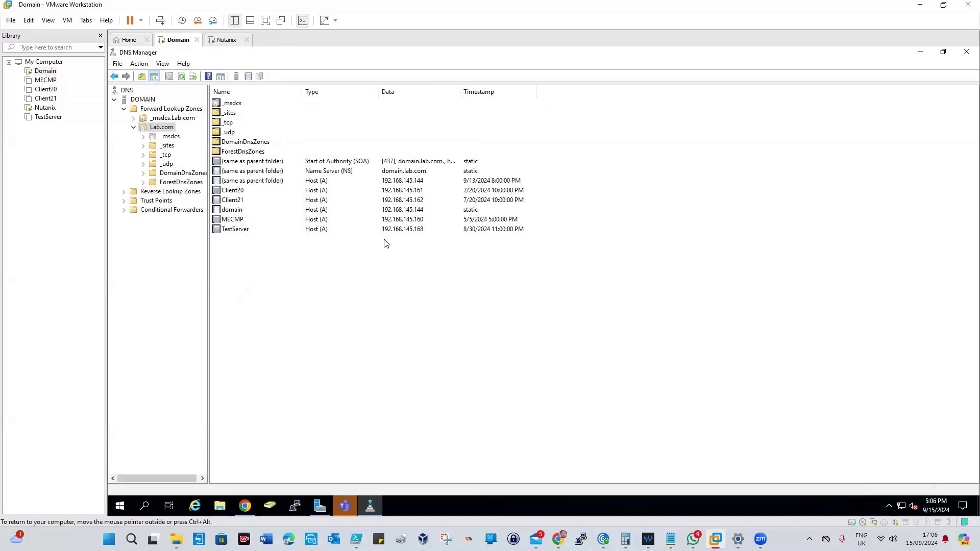
pyautogui.click(169, 193)
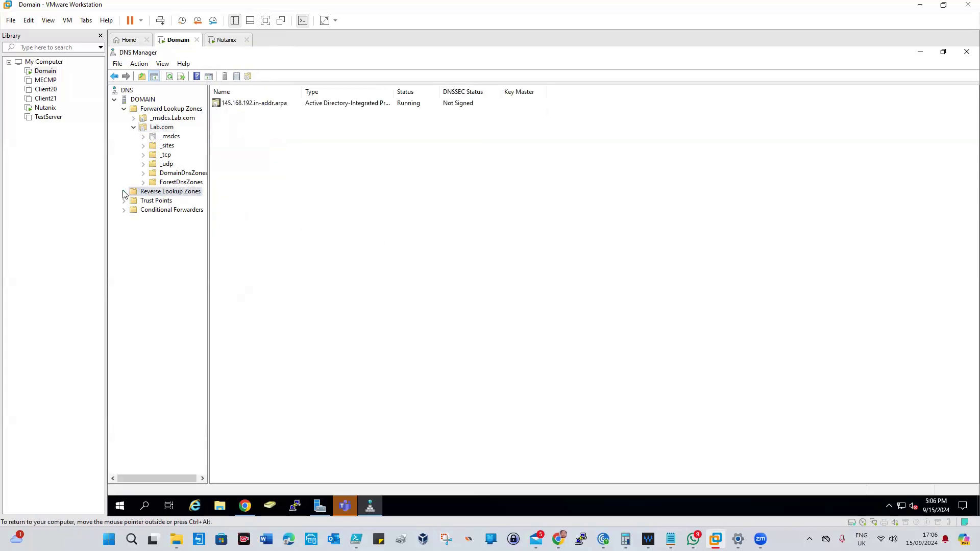
pyautogui.click(124, 193)
pyautogui.click(168, 201)
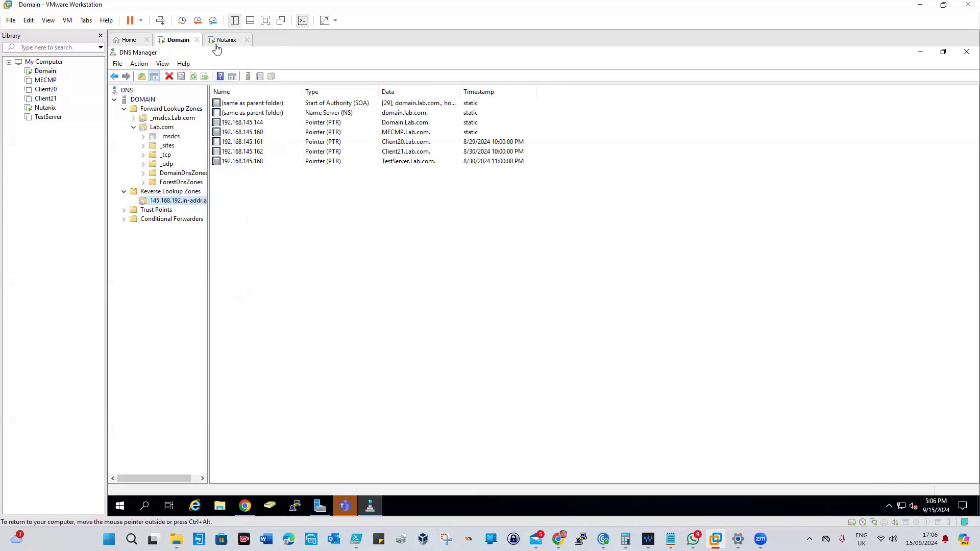
# - Check the Nutanix VM's console and review the Cluster Details form on the Domain VM
pyautogui.moveTo(368, 507)
pyautogui.click(221, 44)
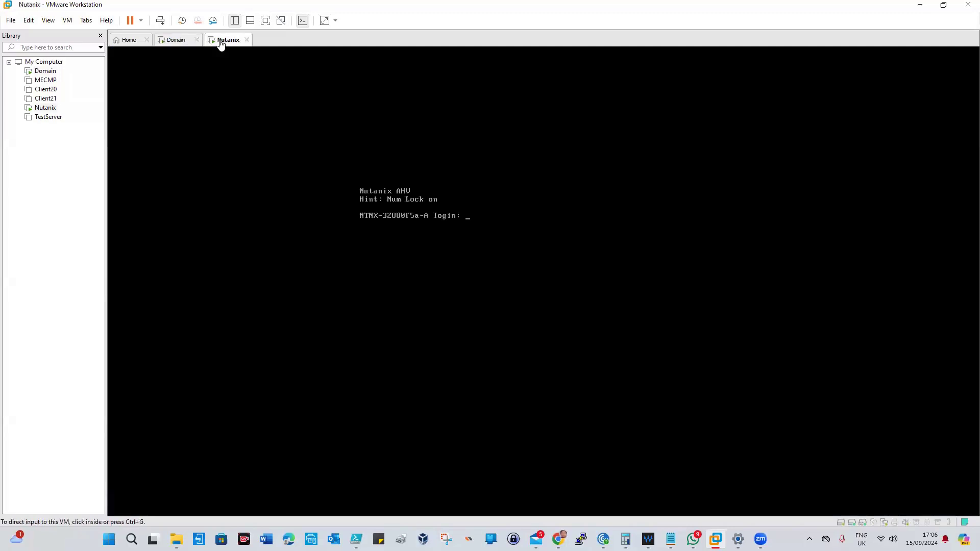
pyautogui.click(171, 39)
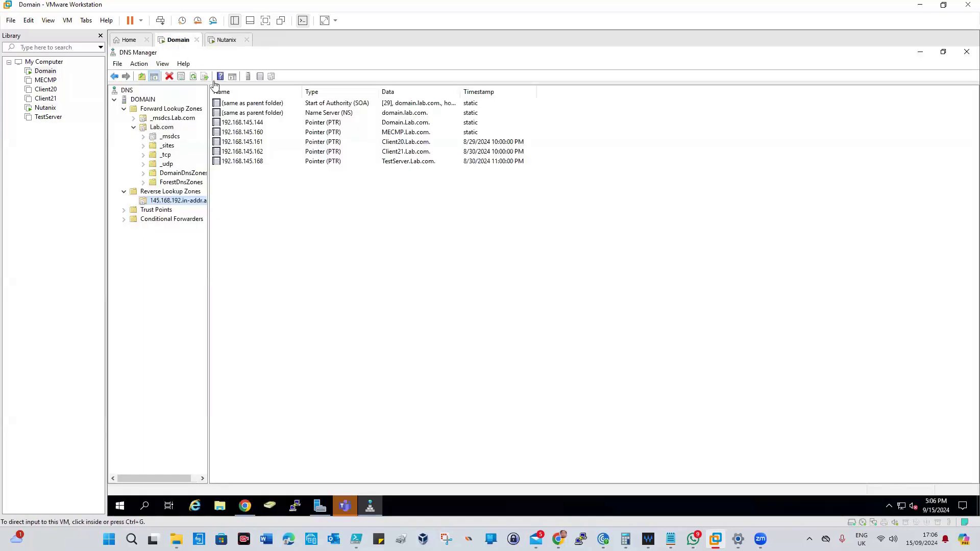
pyautogui.click(250, 506)
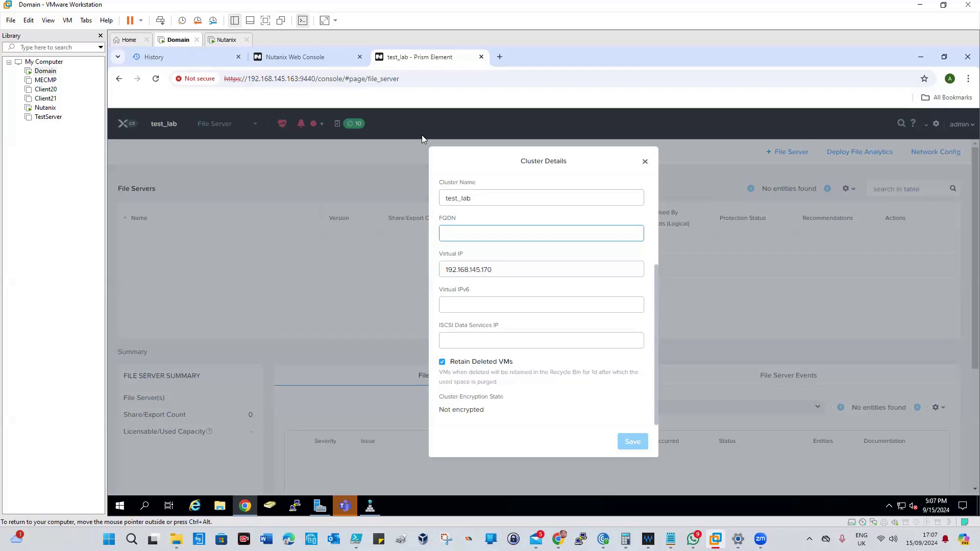
# - Return to DNS Manager and start a new host record named Test_lab in the Lab.com forward lookup zone
pyautogui.click(369, 507)
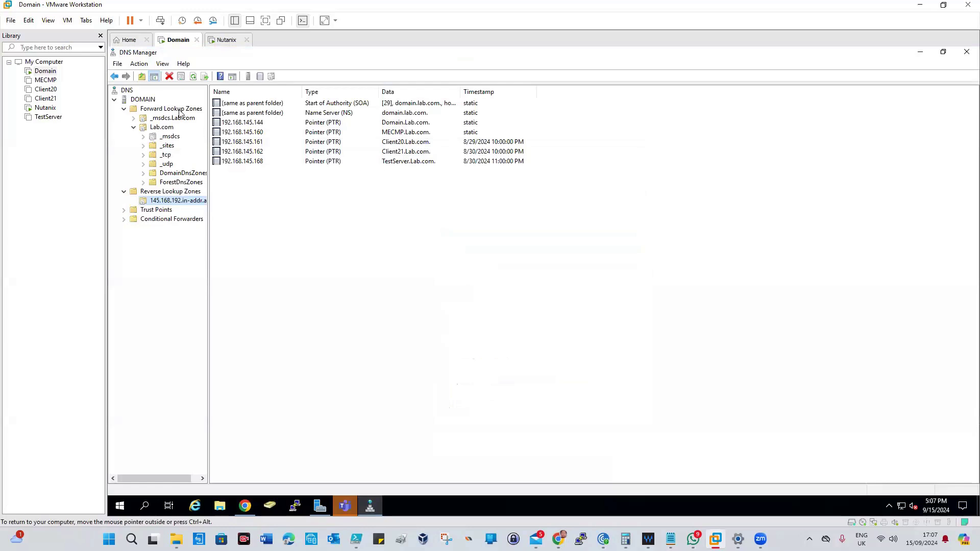
pyautogui.click(199, 110)
pyautogui.doubleClick(228, 113)
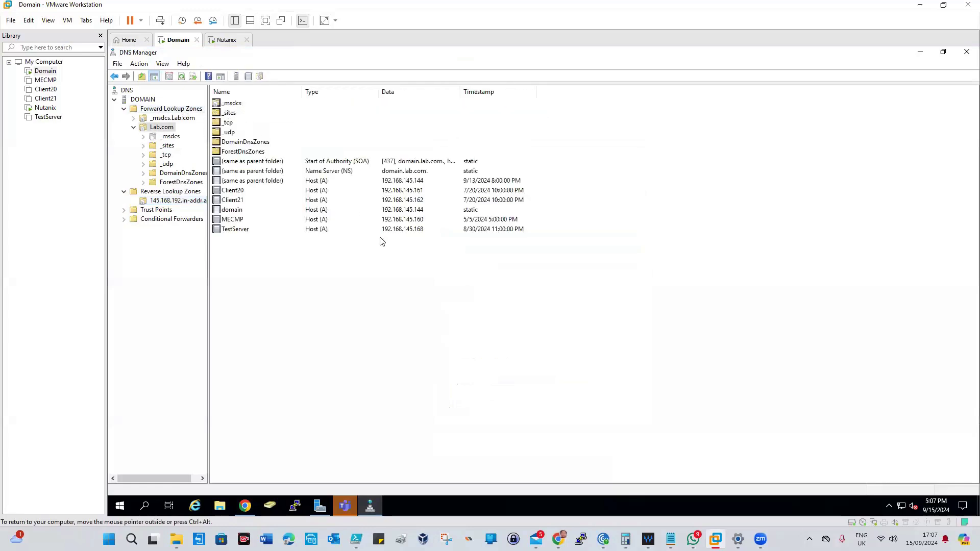
pyautogui.rightClick(247, 250)
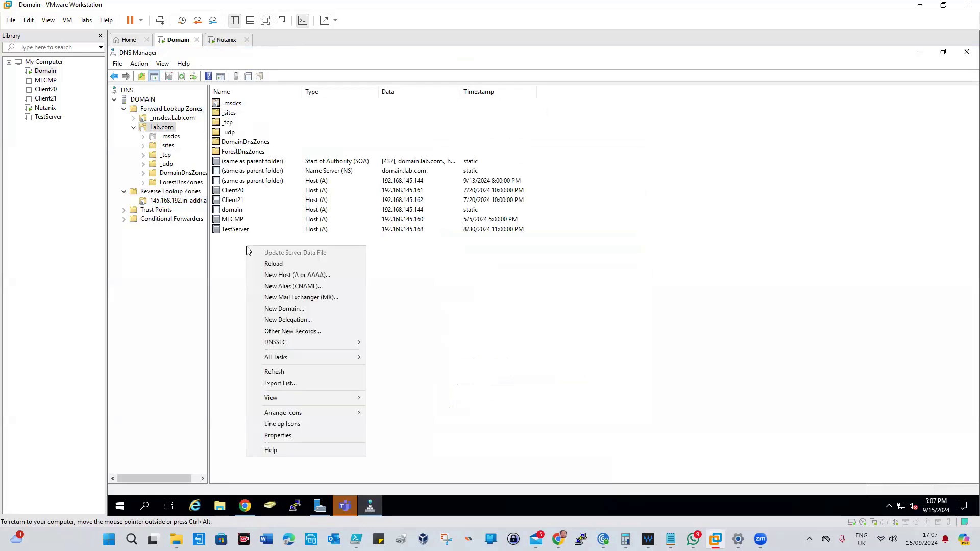
pyautogui.click(300, 278)
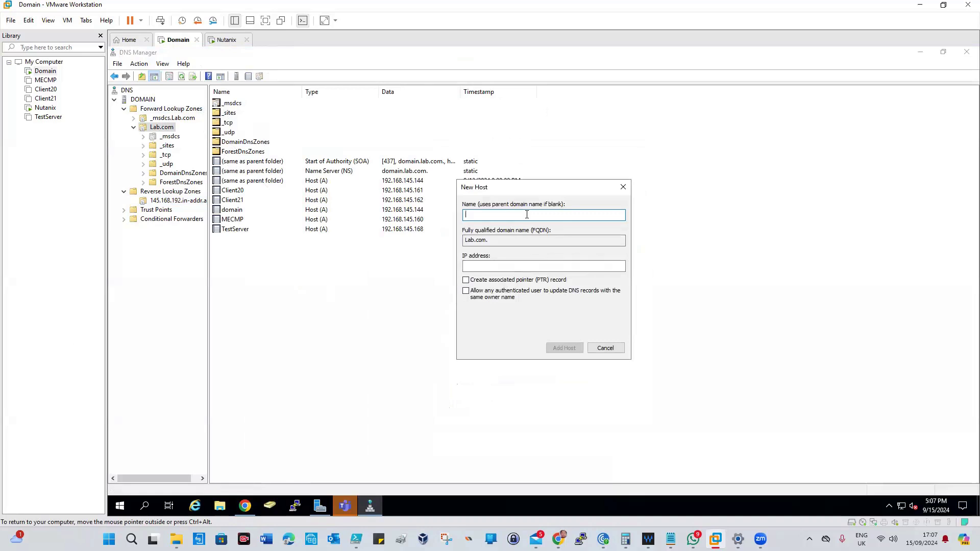
pyautogui.write('Test_lab.')
pyautogui.press('BackSpace')
pyautogui.click(513, 240)
# - Give the new host the IP address 192.168.145.170, enable its associated pointer (PTR) record and add it to the zone
pyautogui.click(488, 265)
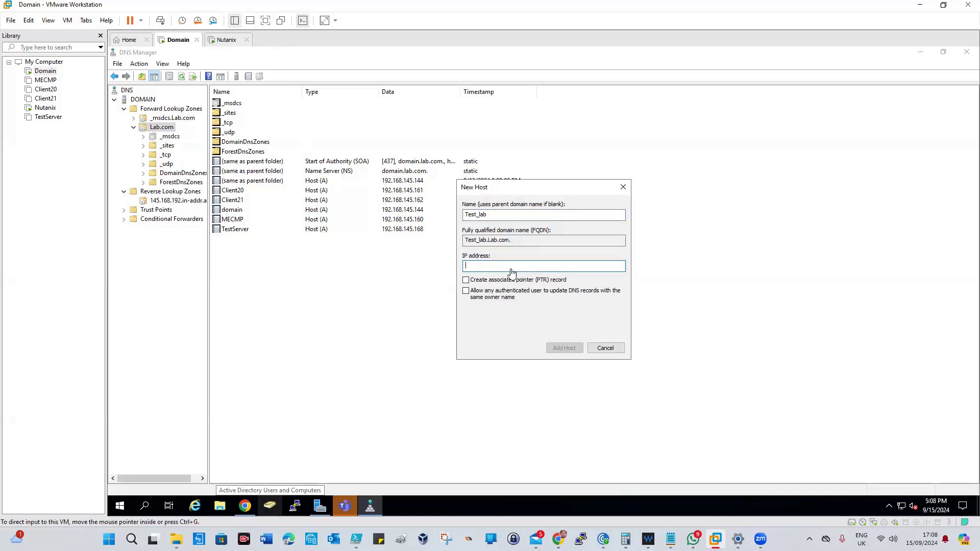
pyautogui.write('1')
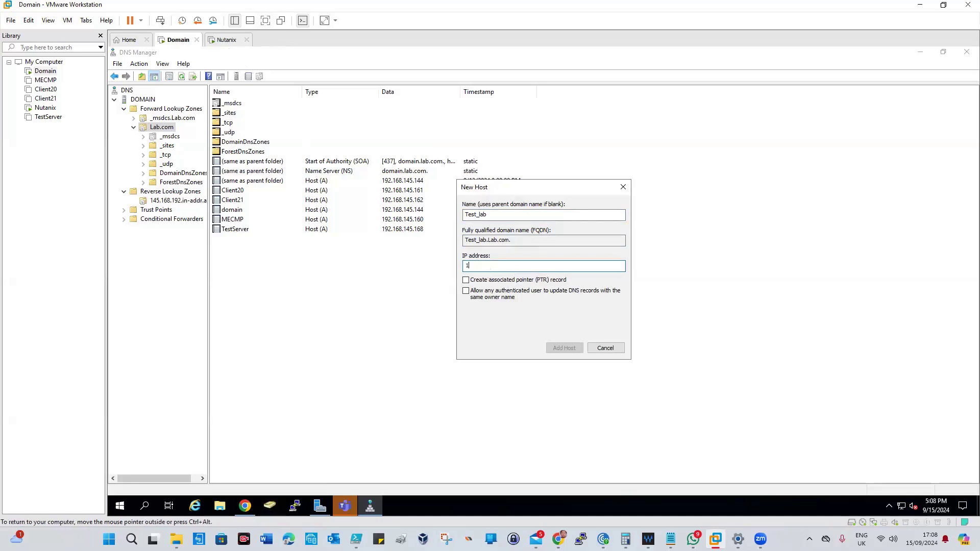
pyautogui.write('92.168.145.170')
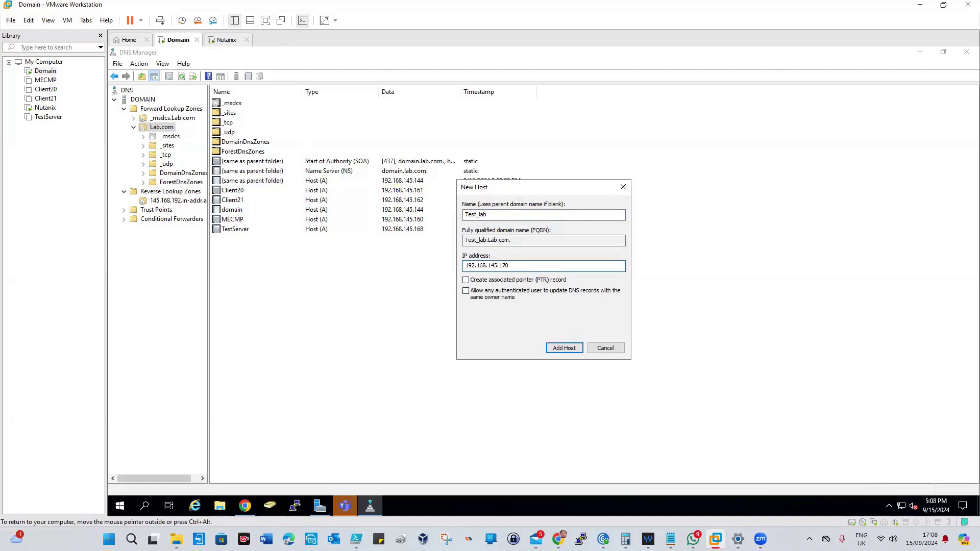
pyautogui.click(465, 280)
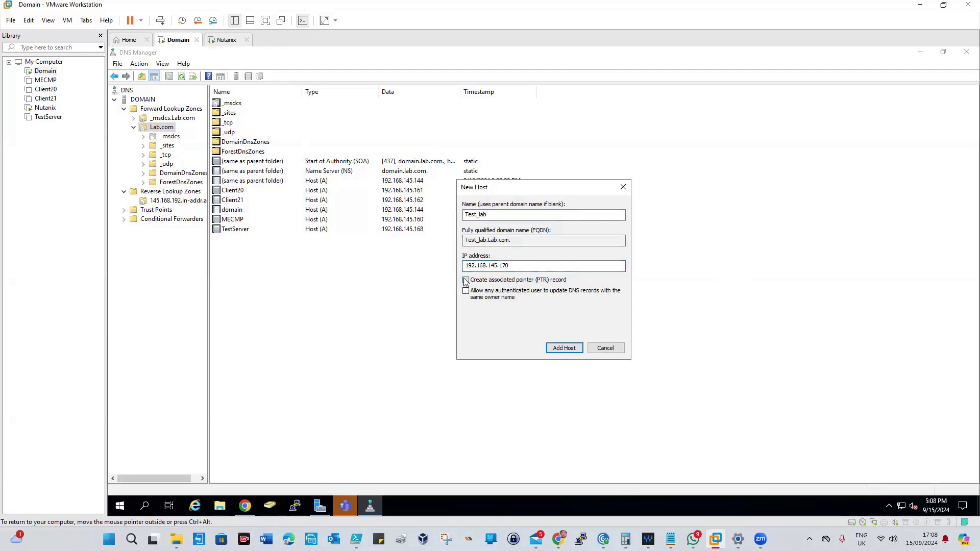
pyautogui.click(564, 347)
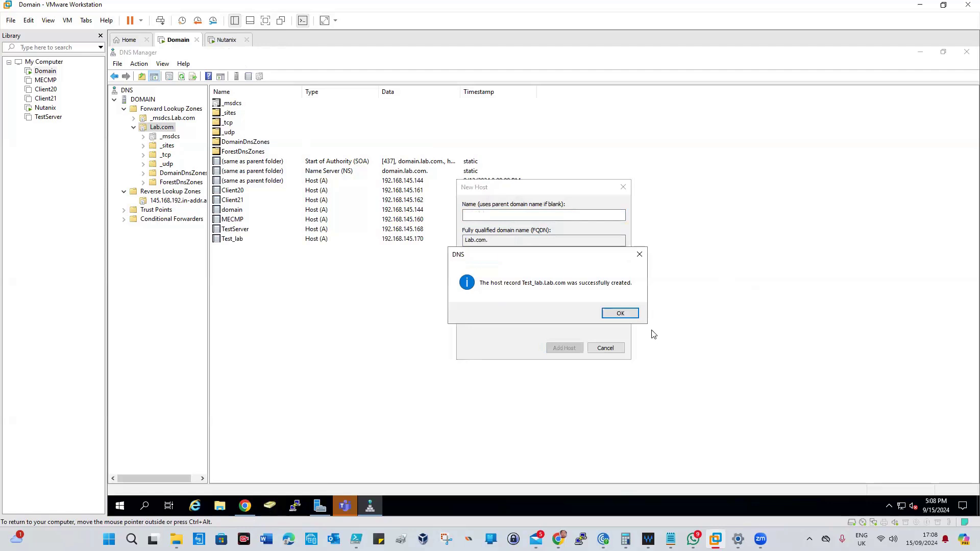
pyautogui.click(620, 313)
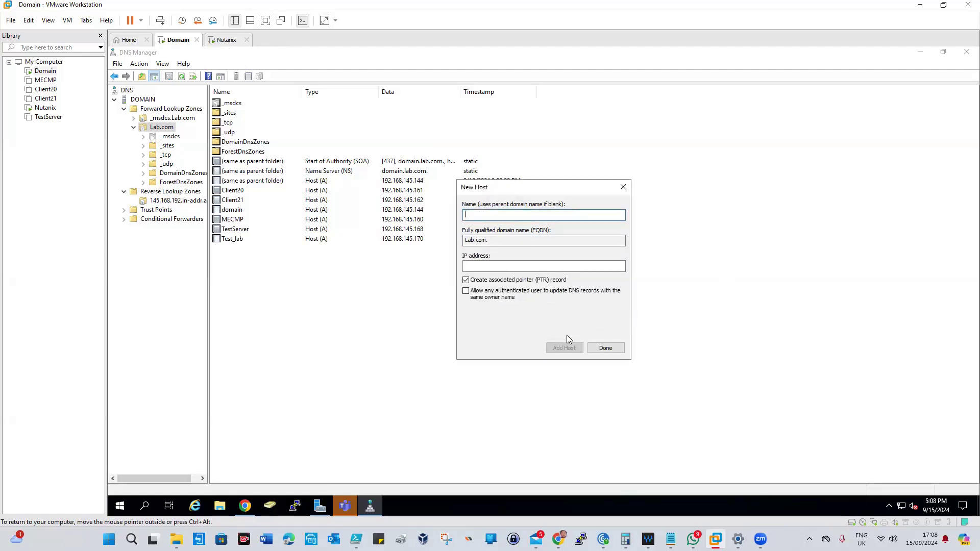
pyautogui.click(604, 348)
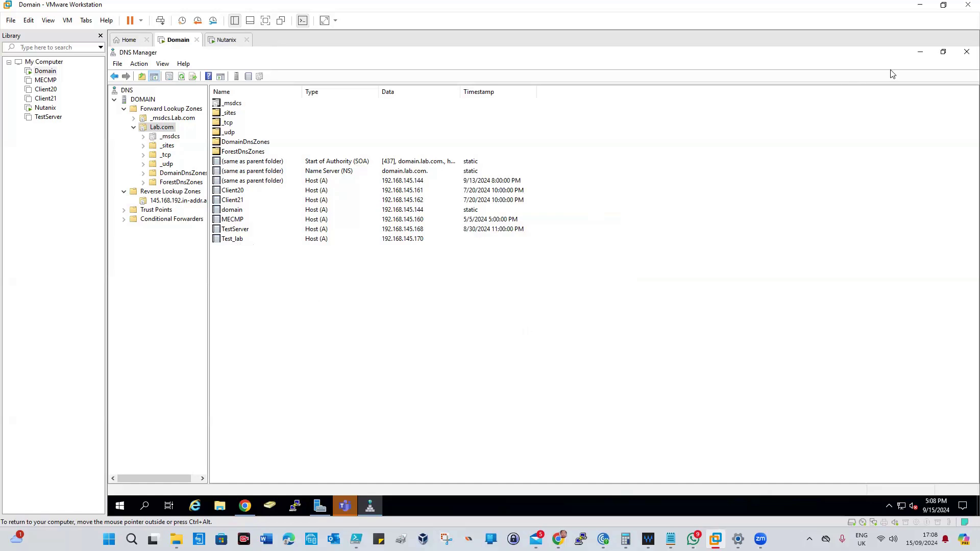
# - Check the Test_lab host record's properties and, in Prism Element's Cluster Details, try to save test_lab.lab.com as the FQDN
pyautogui.doubleClick(227, 240)
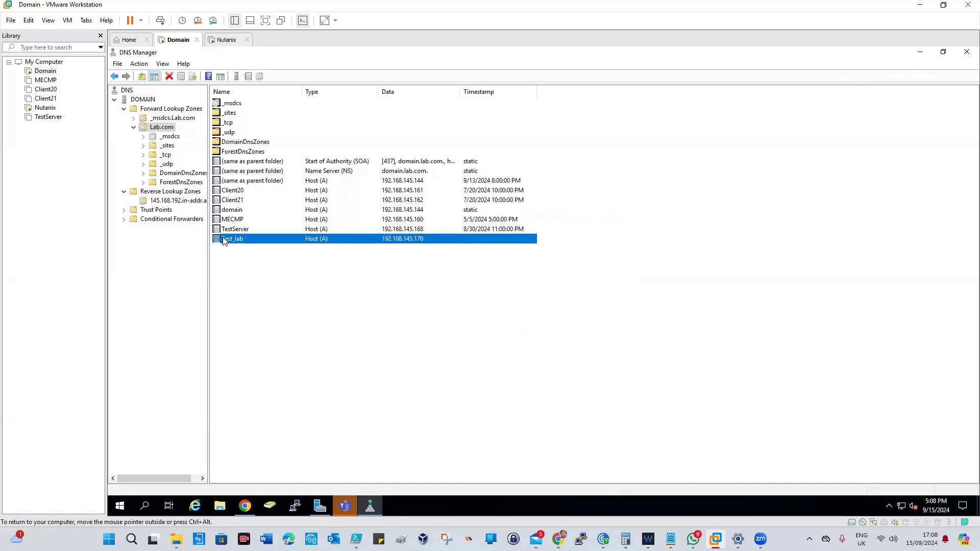
pyautogui.moveTo(245, 506)
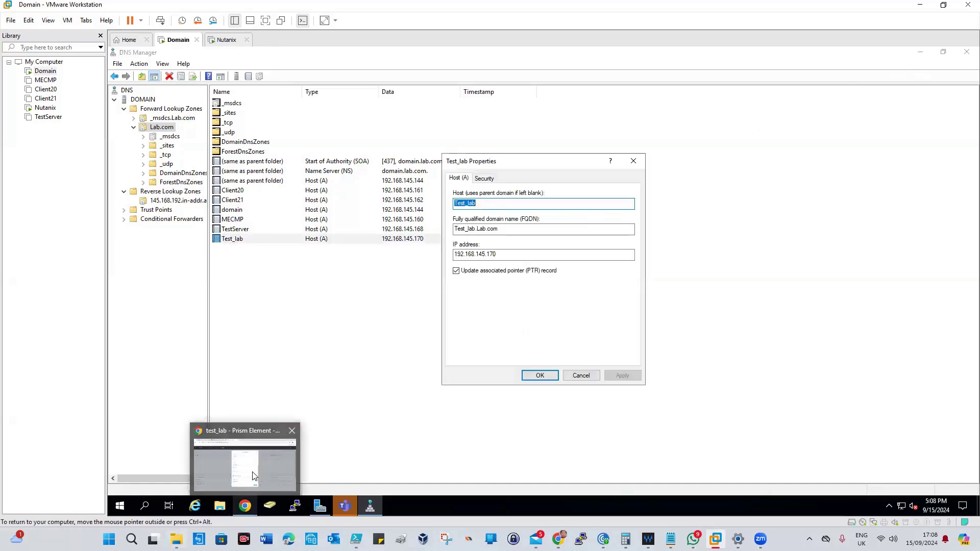
pyautogui.click(254, 476)
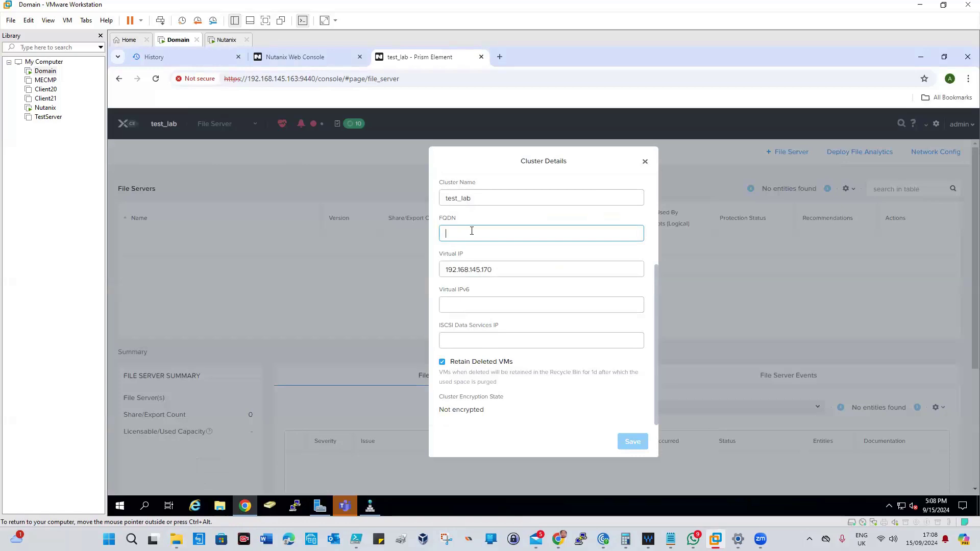
pyautogui.write('test_lab')
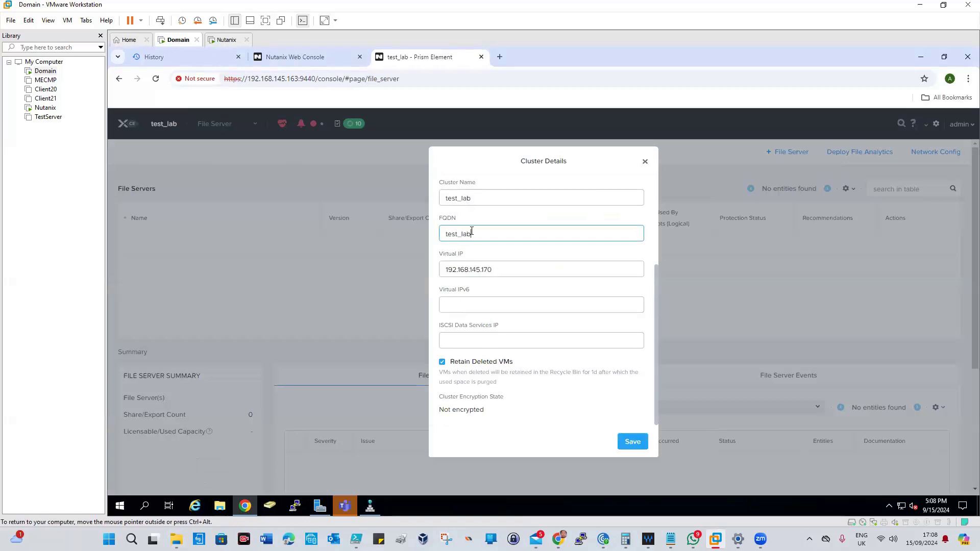
pyautogui.write('.lab.com')
pyautogui.click(632, 441)
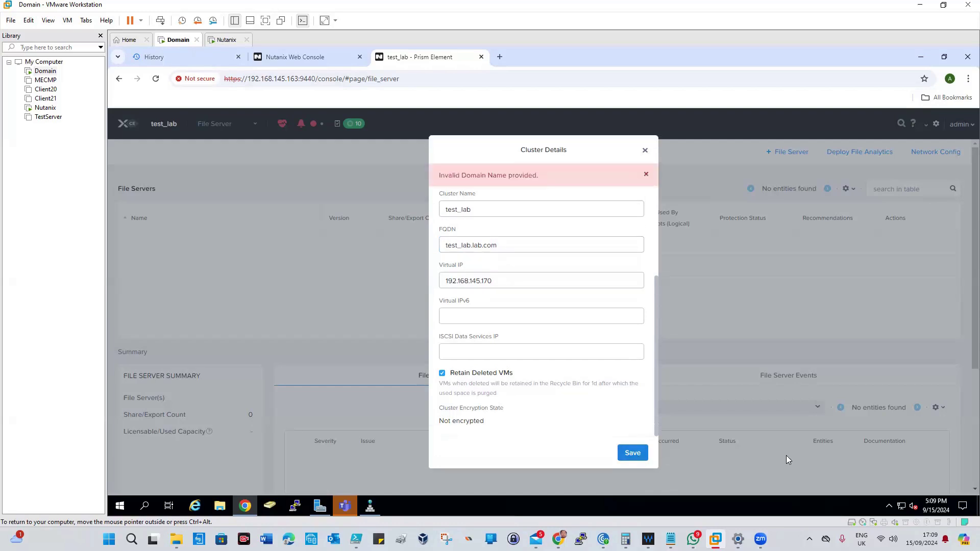
pyautogui.click(509, 245)
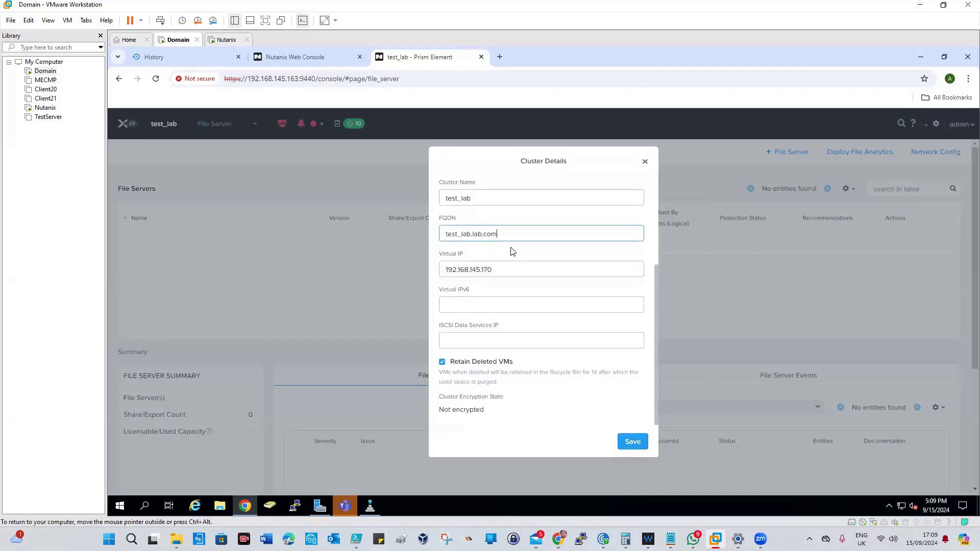
pyautogui.click(633, 442)
# - Shorten the cluster's FQDN to lab.com and try to save the Cluster Details
pyautogui.click(504, 247)
pyautogui.click(471, 236)
pyautogui.write('.')
pyautogui.press('BackSpace')
pyautogui.press('BackSpace')
pyautogui.press('BackSpace')
pyautogui.press('BackSpace')
pyautogui.press('BackSpace')
pyautogui.press('BackSpace')
pyautogui.press('BackSpace')
pyautogui.press('BackSpace')
pyautogui.press('BackSpace')
pyautogui.click(631, 436)
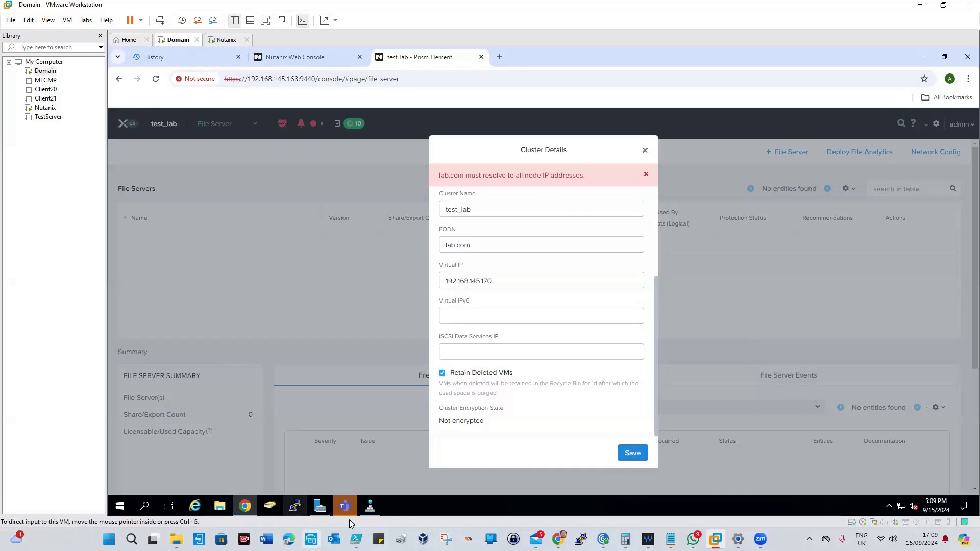
# - Switch to DNS Manager and inspect the 192.168.145.168 pointer record in the 145.168.192 reverse lookup zone
pyautogui.click(371, 513)
pyautogui.click(165, 202)
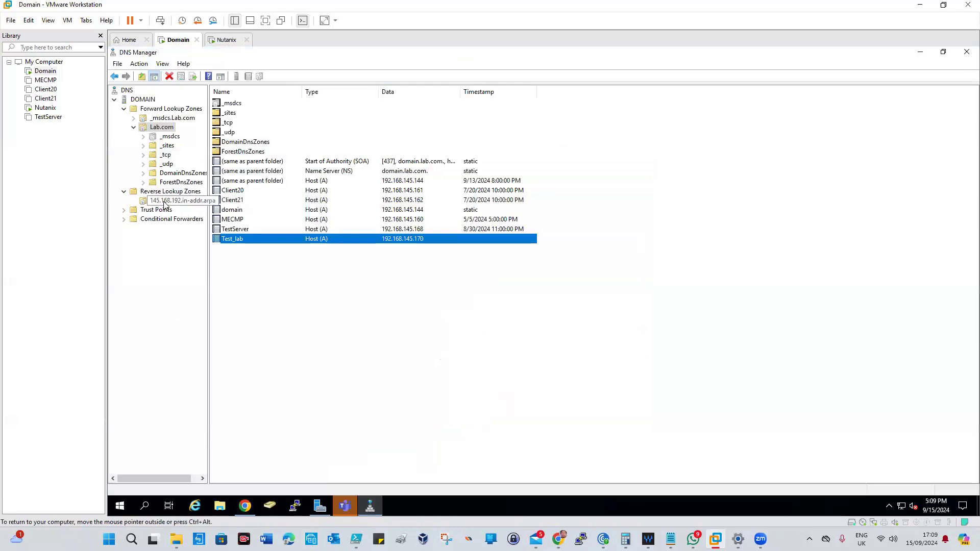
pyautogui.rightClick(196, 202)
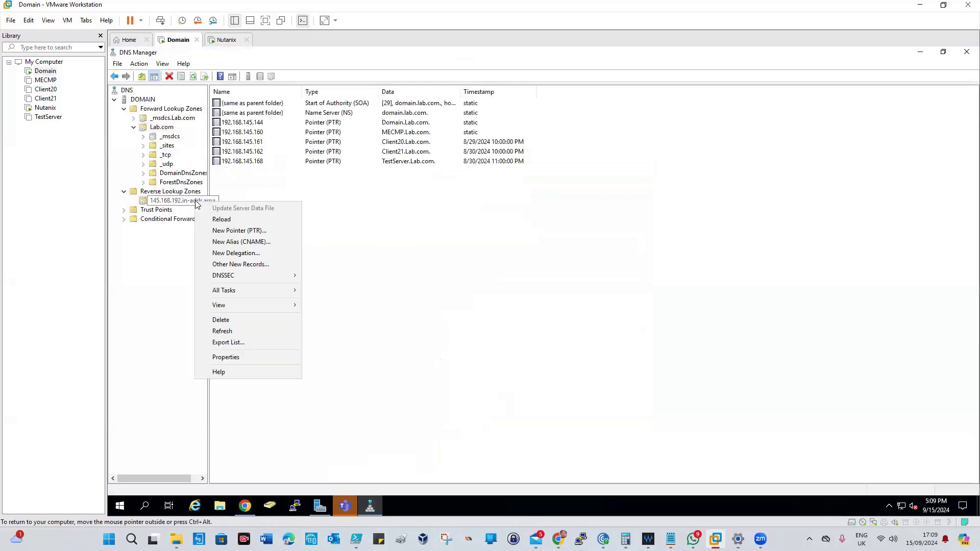
pyautogui.click(239, 231)
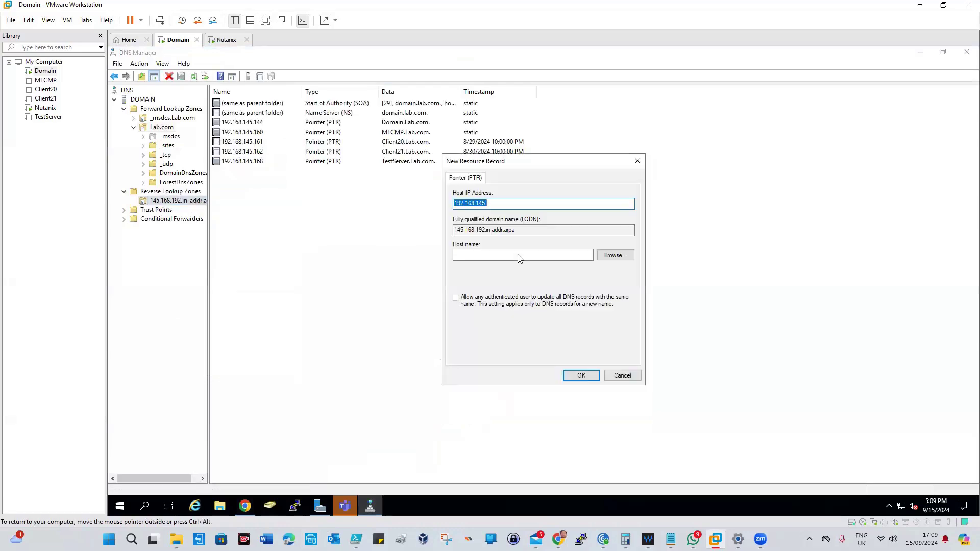
pyautogui.click(498, 205)
pyautogui.click(260, 164)
pyautogui.click(635, 161)
pyautogui.doubleClick(250, 162)
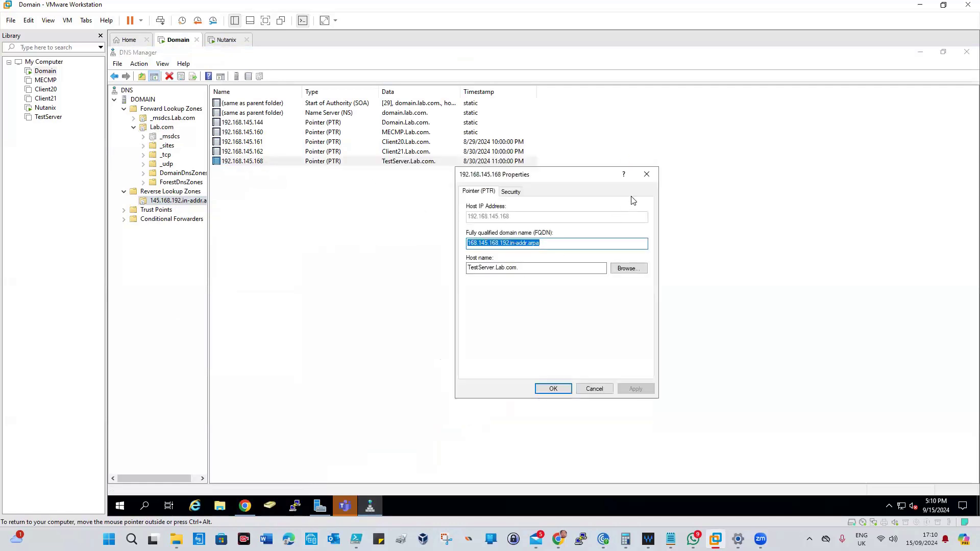
pyautogui.click(647, 174)
# - Add a pointer (PTR) record for 192.168.145.170 to the reverse lookup zone, with Test_lab.Lab.com as its host name
pyautogui.rightClick(191, 201)
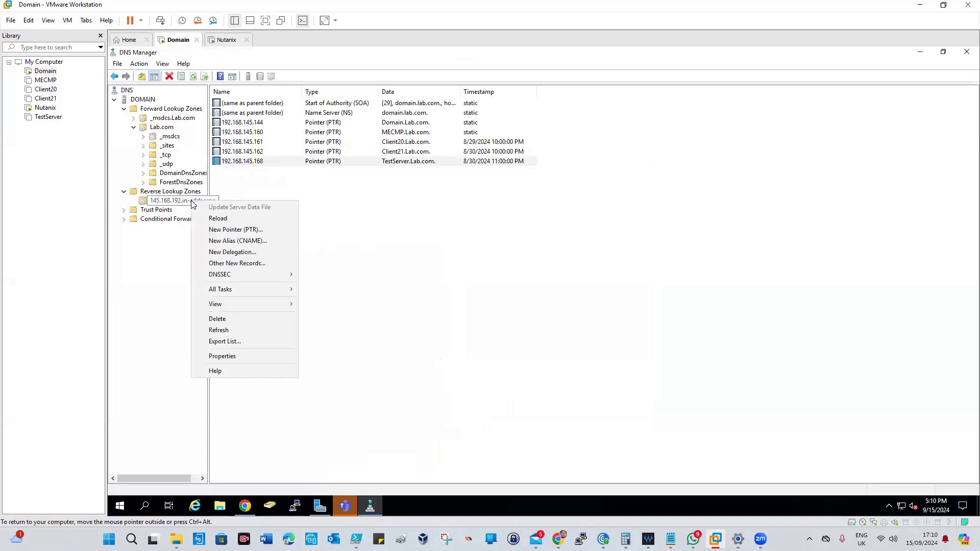
pyautogui.click(234, 229)
pyautogui.click(506, 204)
pyautogui.write('170')
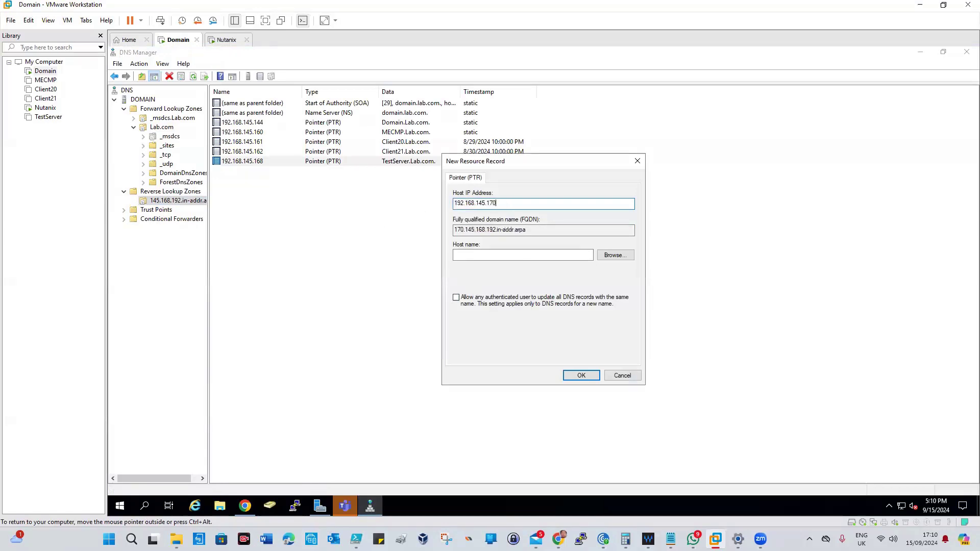
pyautogui.click(619, 255)
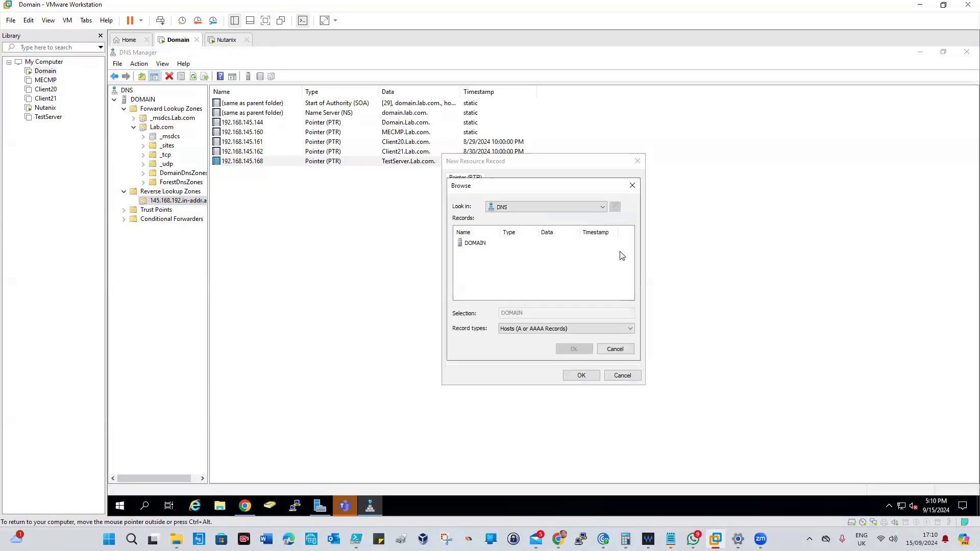
pyautogui.doubleClick(478, 244)
pyautogui.doubleClick(477, 244)
pyautogui.doubleClick(477, 253)
pyautogui.scroll(-2, 519, 274)
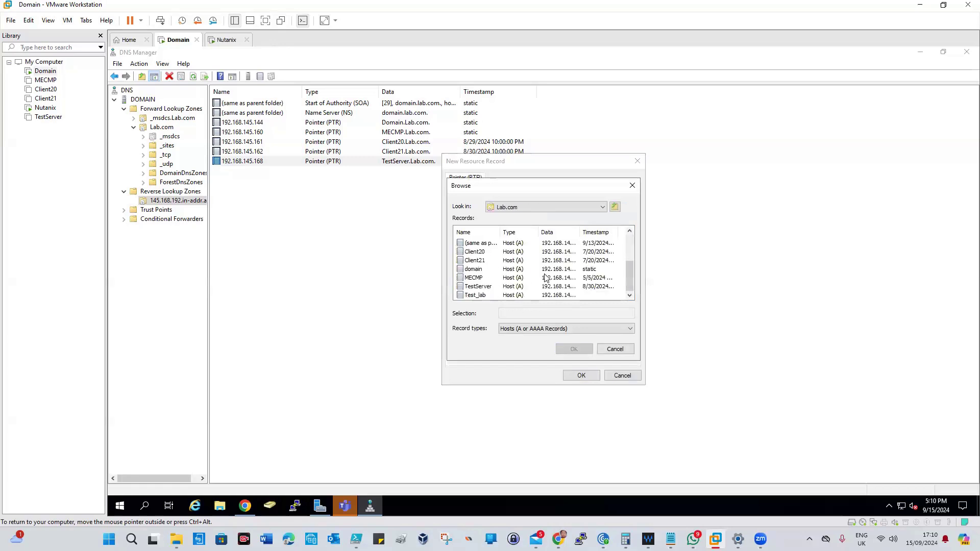
pyautogui.click(483, 296)
pyautogui.click(574, 350)
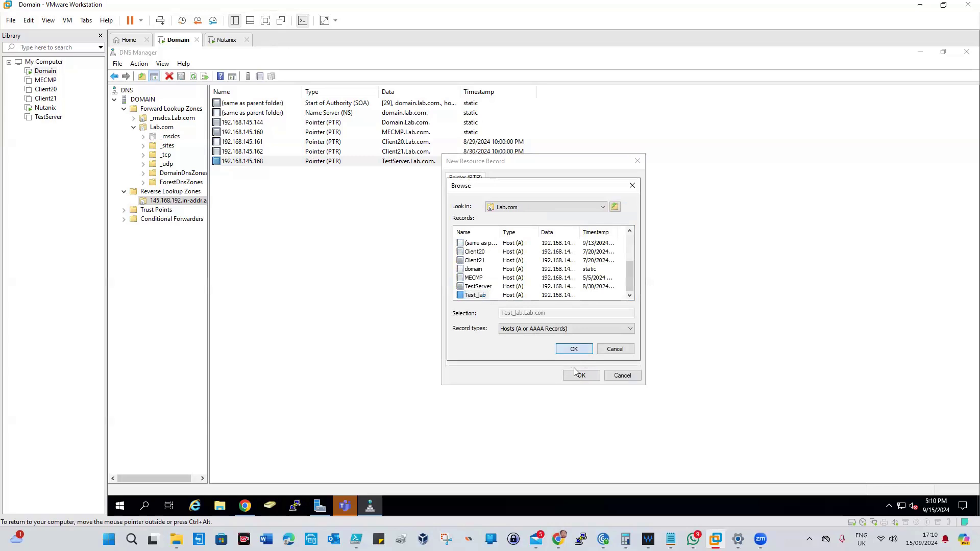
pyautogui.click(586, 376)
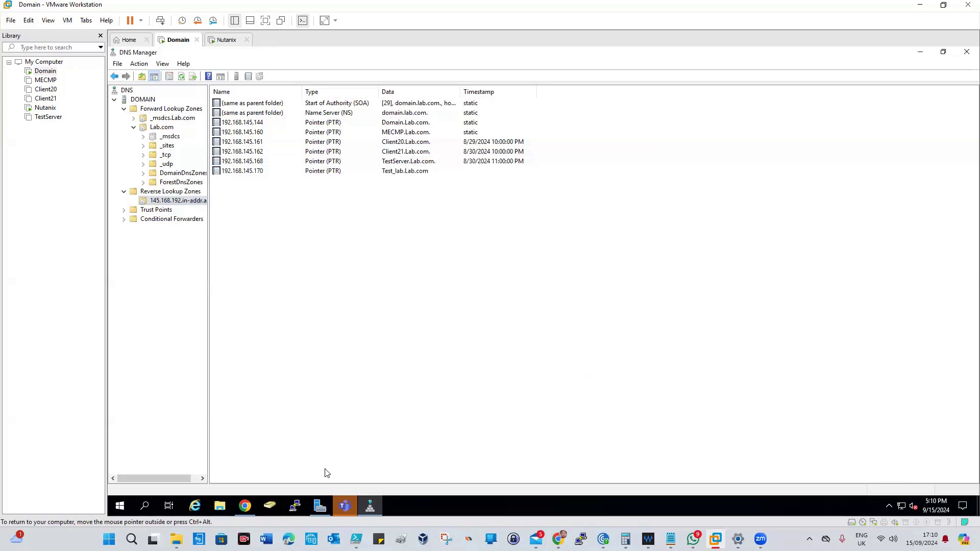
# - Return to Prism Element and try again to save the Cluster Details with lab.com as the FQDN
pyautogui.click(246, 506)
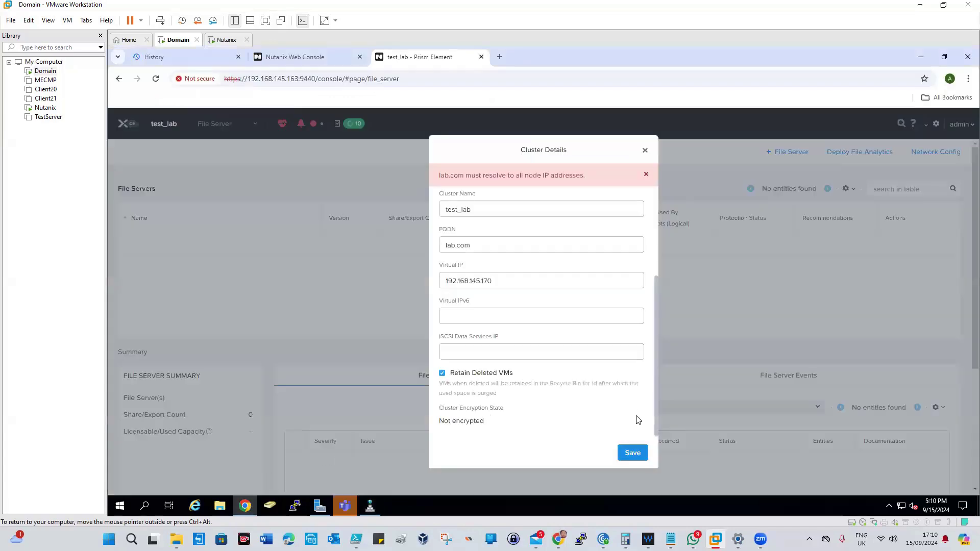
pyautogui.click(634, 456)
pyautogui.click(647, 175)
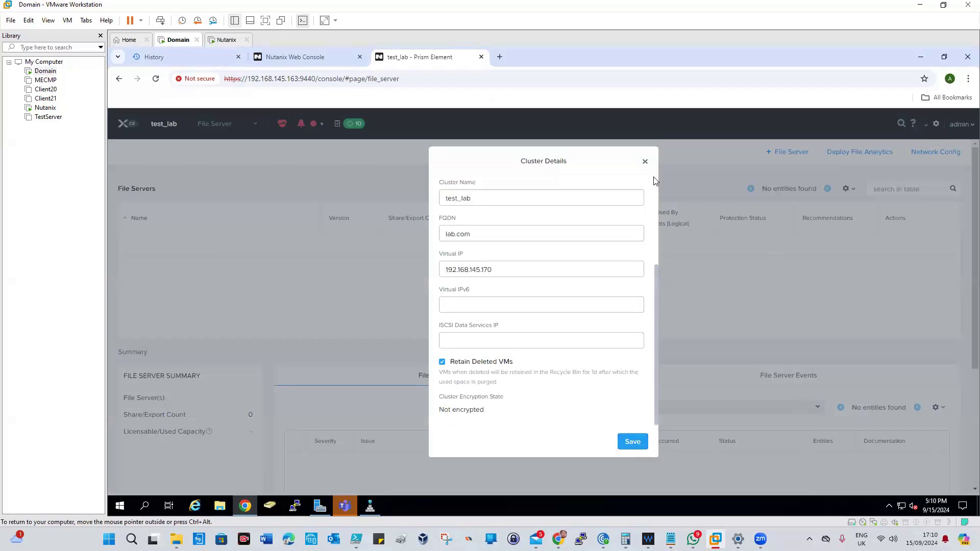
pyautogui.click(633, 442)
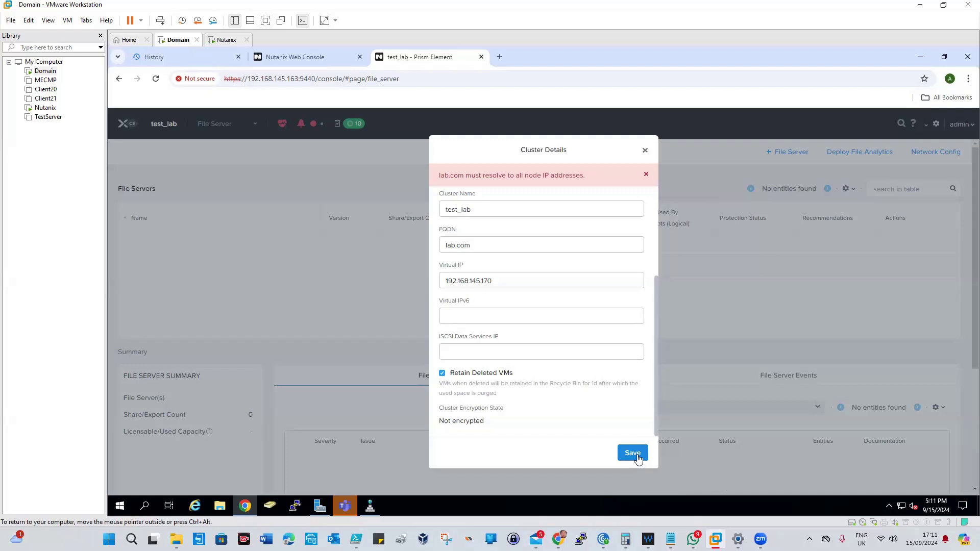
# - Open a Command Prompt on the Domain VM and ping test_lab to test its name resolution
pyautogui.click(146, 505)
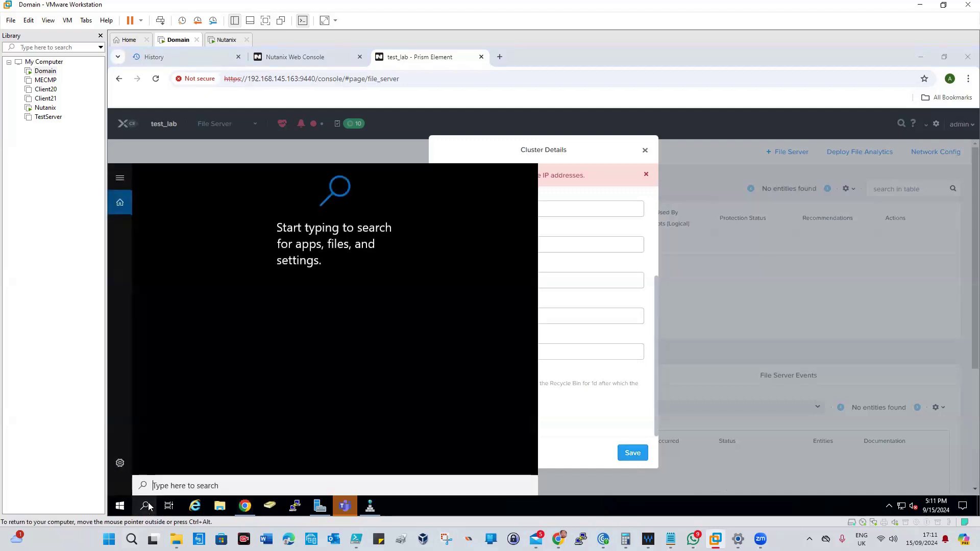
pyautogui.write('cmd')
pyautogui.press('Return')
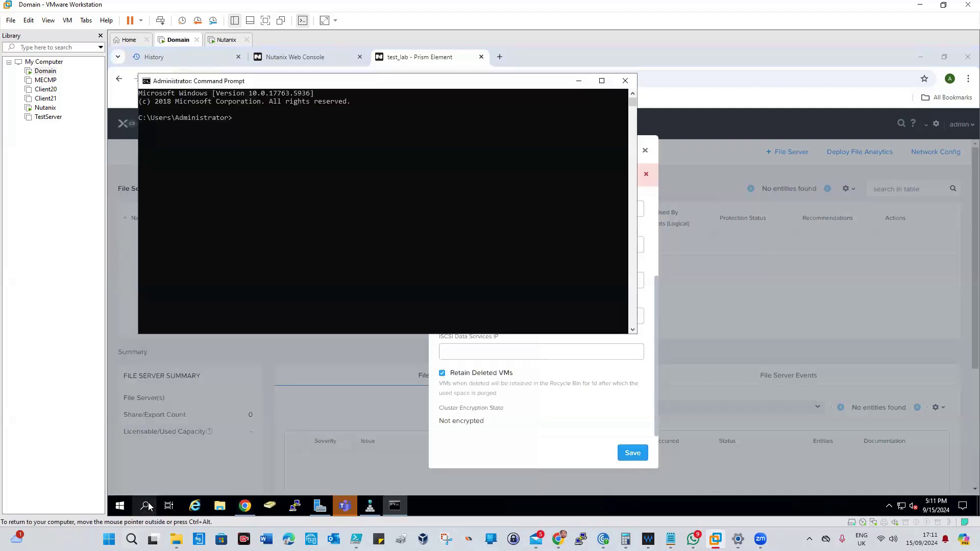
pyautogui.write('ping ')
pyautogui.write('test.')
pyautogui.write('lab')
pyautogui.press('Return')
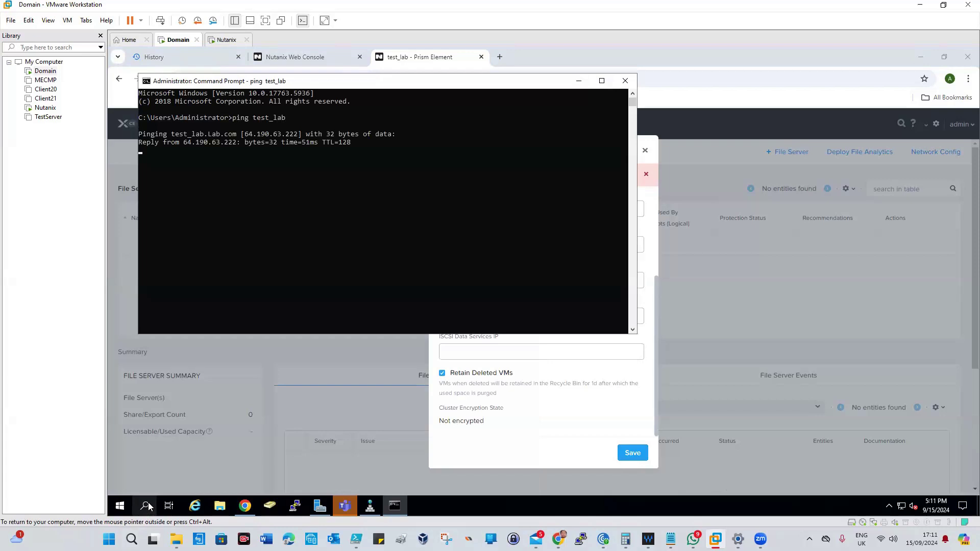
pyautogui.hotkey('ctrl', 'c')
# - Try to flush the DNS cache by running nslookup ipconfig /flushdns
pyautogui.write('nslookup')
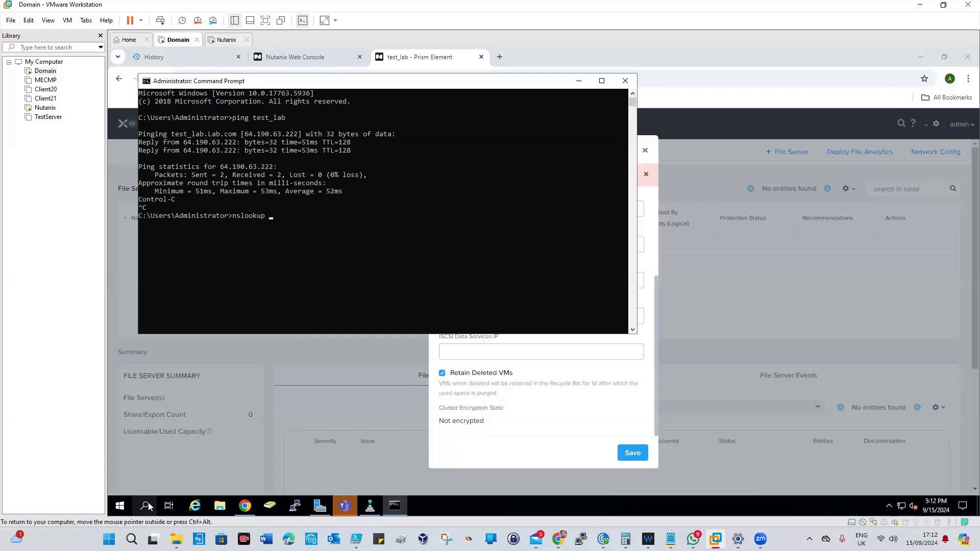
pyautogui.write('ipconfig /f')
pyautogui.write('lsu')
pyautogui.press('BackSpace')
pyautogui.press('BackSpace')
pyautogui.write('usjh')
pyautogui.press('BackSpace')
pyautogui.press('BackSpace')
pyautogui.write('hdns')
pyautogui.press('Return')
# - Query the reverse DNS entry for 192.168.145.170 with nslookup
pyautogui.write('nslook')
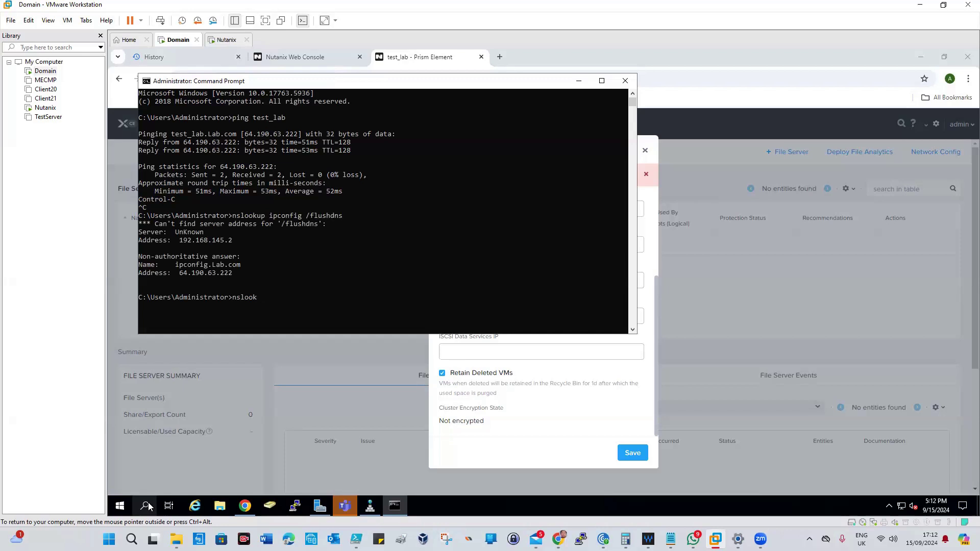
pyautogui.write('up 19.168.145.170')
pyautogui.write('2')
pyautogui.press('Return')
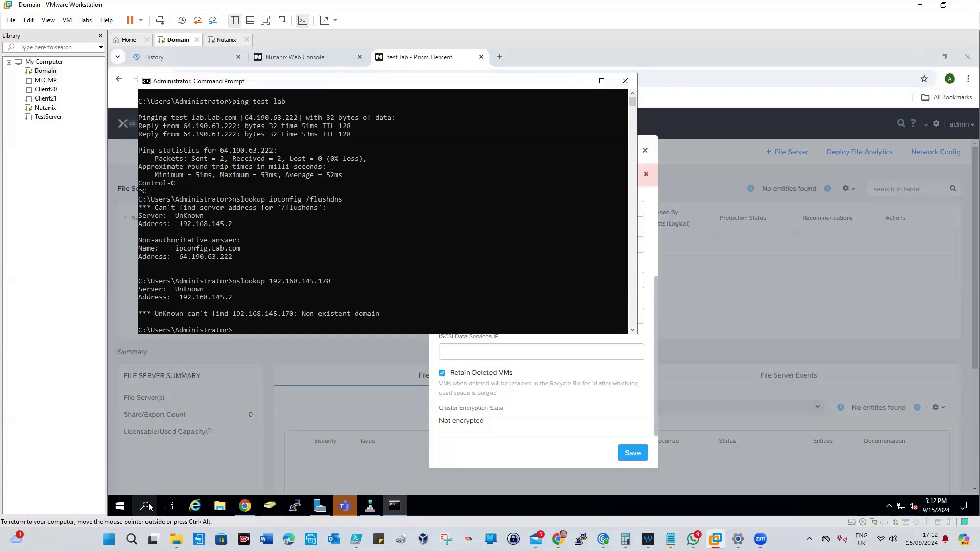
# - Switch to DNS Manager and delete the 192.168.145.170 pointer record from the reverse lookup zone
pyautogui.click(373, 507)
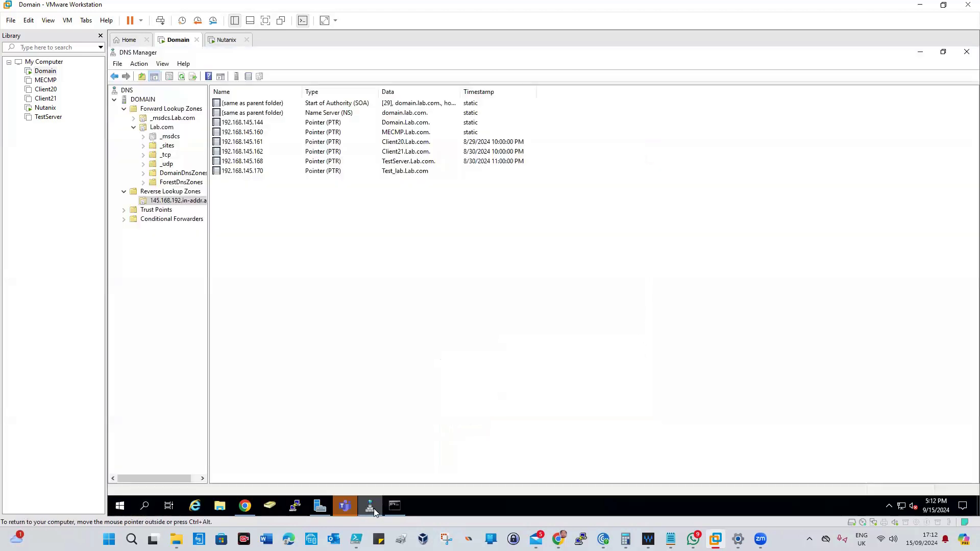
pyautogui.click(250, 172)
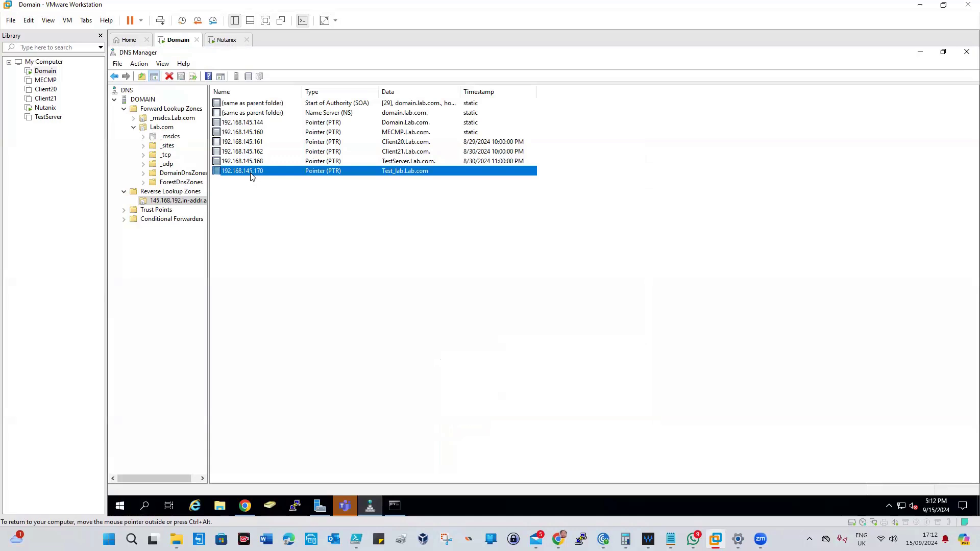
pyautogui.rightClick(250, 174)
pyautogui.click(266, 179)
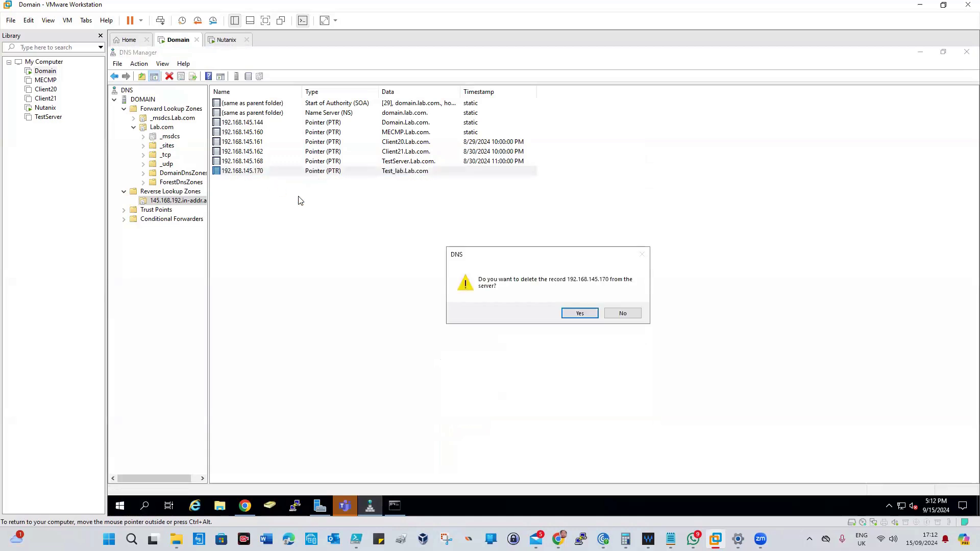
pyautogui.click(574, 311)
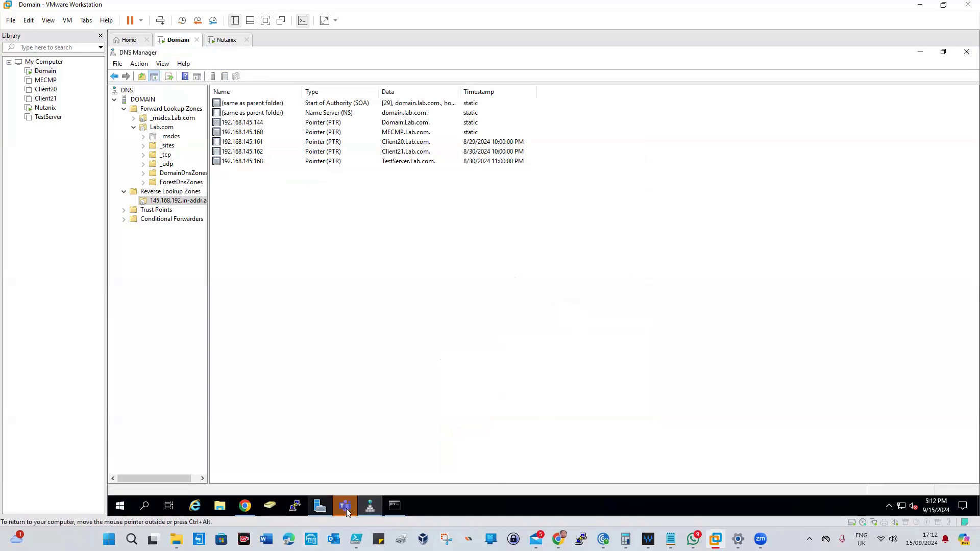
# - Return to the Command Prompt and flush the DNS resolver cache with ipconfig /flushdns
pyautogui.click(396, 505)
pyautogui.press('Up')
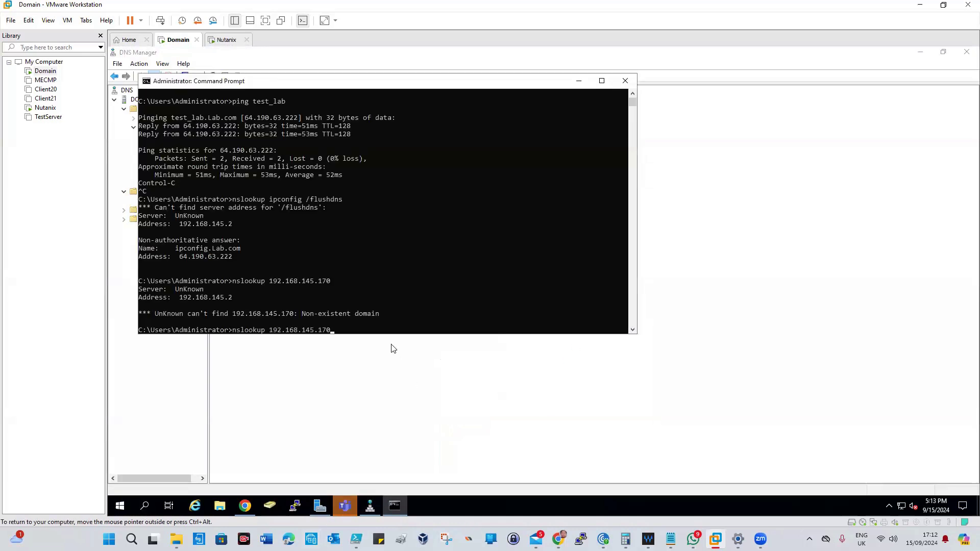
pyautogui.press('BackSpace')
pyautogui.press('BackSpace')
pyautogui.press('BackSpace')
pyautogui.press('BackSpace')
pyautogui.press('BackSpace')
pyautogui.press('BackSpace')
pyautogui.press('BackSpace')
pyautogui.press('BackSpace')
pyautogui.press('BackSpace')
pyautogui.press('BackSpace')
pyautogui.press('BackSpace')
pyautogui.press('BackSpace')
pyautogui.press('BackSpace')
pyautogui.press('BackSpace')
pyautogui.press('BackSpace')
pyautogui.press('BackSpace')
pyautogui.press('BackSpace')
pyautogui.press('BackSpace')
pyautogui.press('BackSpace')
pyautogui.press('BackSpace')
pyautogui.write('ipconfig /flushdns')
pyautogui.press('Return')
# - Repeat the nslookup query for 192.168.145.170 and ping the same address
pyautogui.write('nsl')
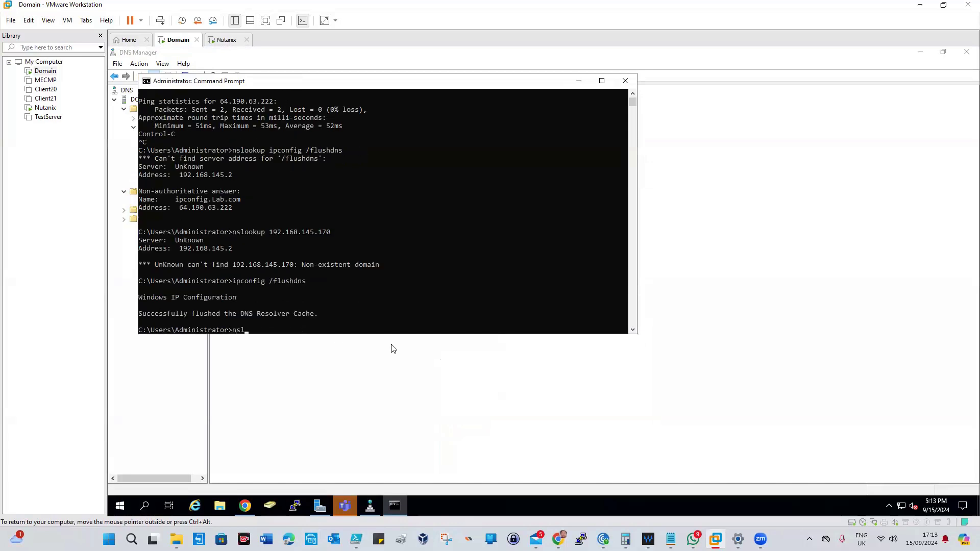
pyautogui.write('ookup 192.168.145.170')
pyautogui.press('Return')
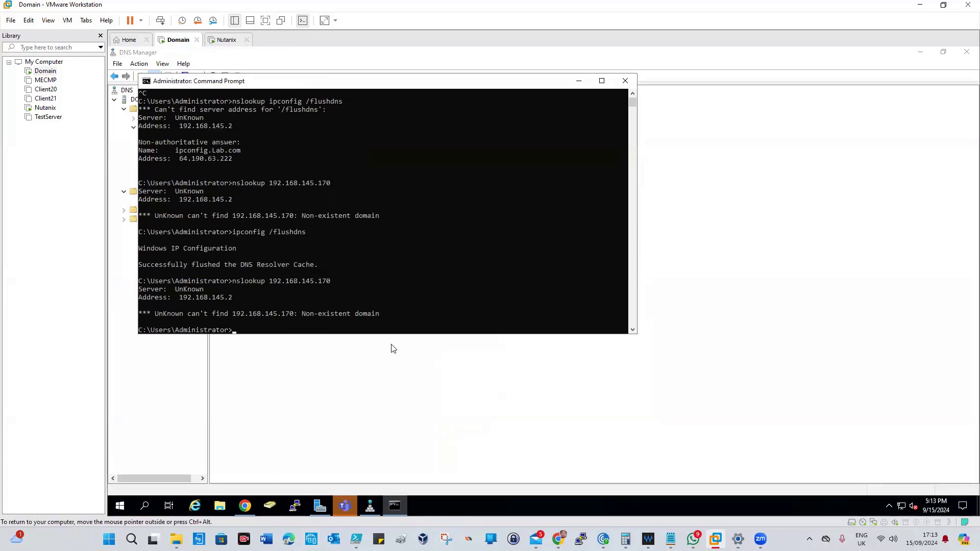
pyautogui.write('ping 192.168.145.170')
pyautogui.press('Return')
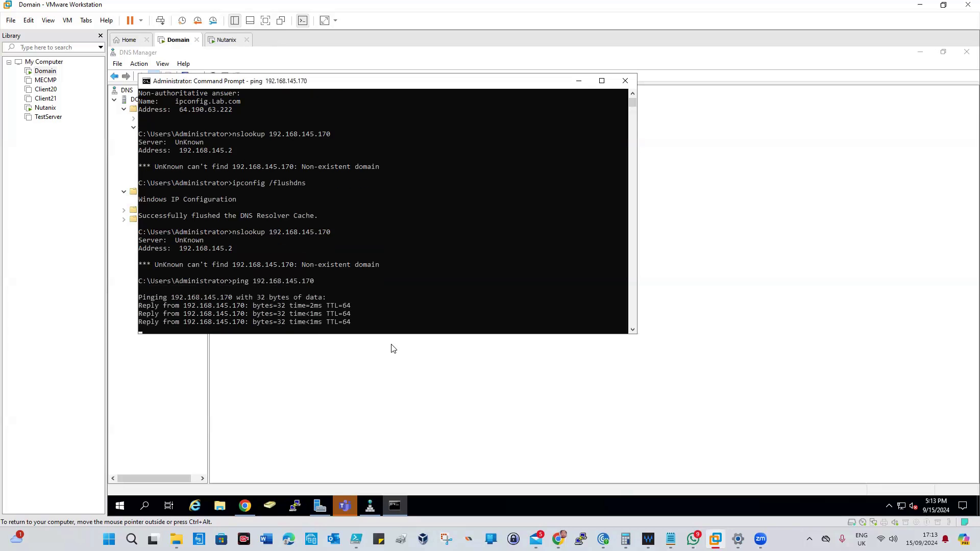
# - Run the nslookup query for 192.168.145.170 once more after the ping
pyautogui.write('ns')
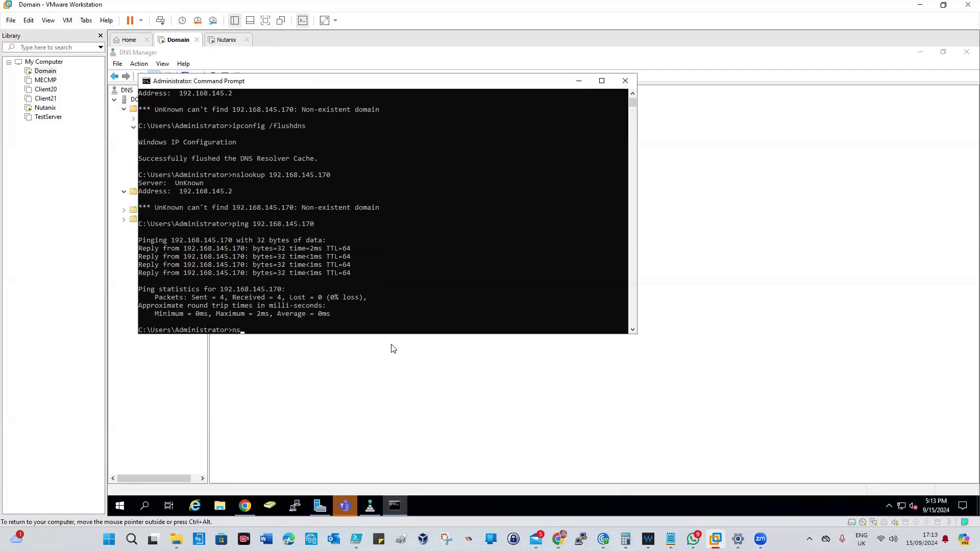
pyautogui.write('lookup 192.168.145.170')
pyautogui.press('Return')
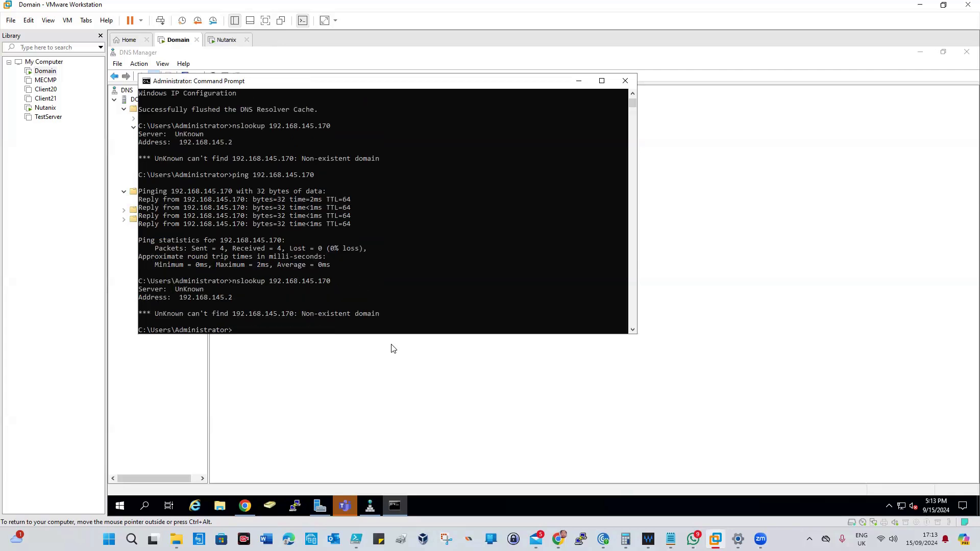
# - Ping test_lab.lab.com and highlight the IP address in the replies
pyautogui.write('ping')
pyautogui.write(' test')
pyautogui.write('_lab')
pyautogui.write('.lab.co')
pyautogui.write('m')
pyautogui.press('Return')
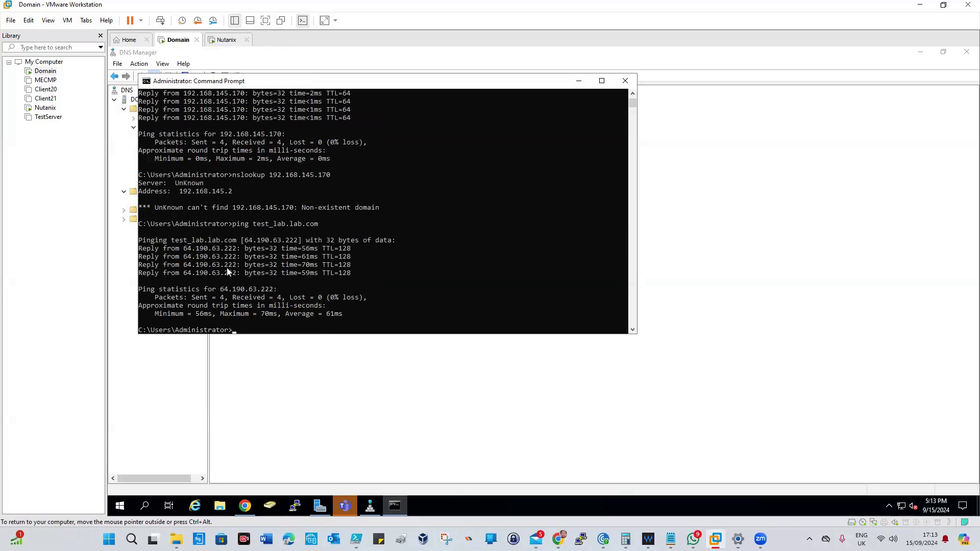
pyautogui.moveTo(183, 249); pyautogui.dragTo(244, 257)
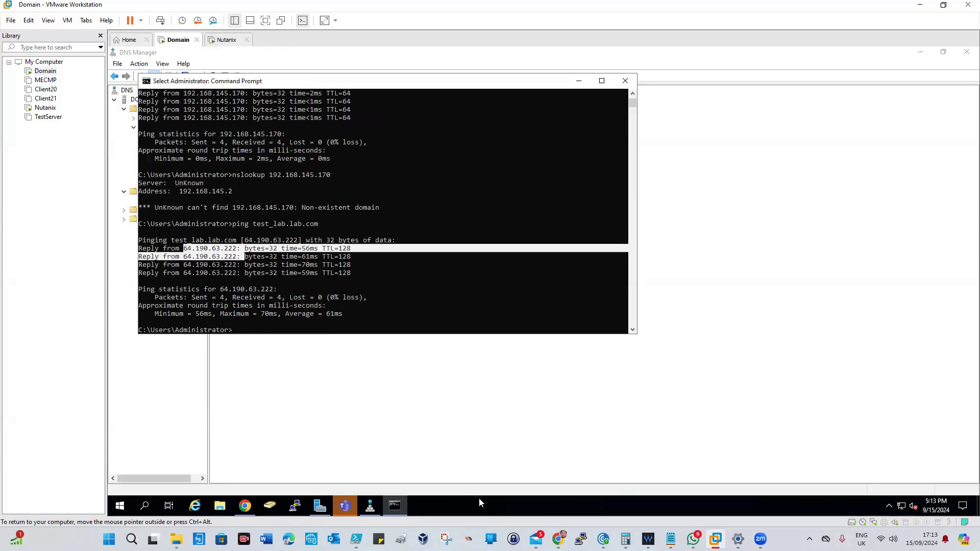
# - Switch to DNS Manager and examine the Lab.com forward zone, its DNS subfolders, the reverse lookup zone and Trust Points for the cluster's records
pyautogui.click(375, 508)
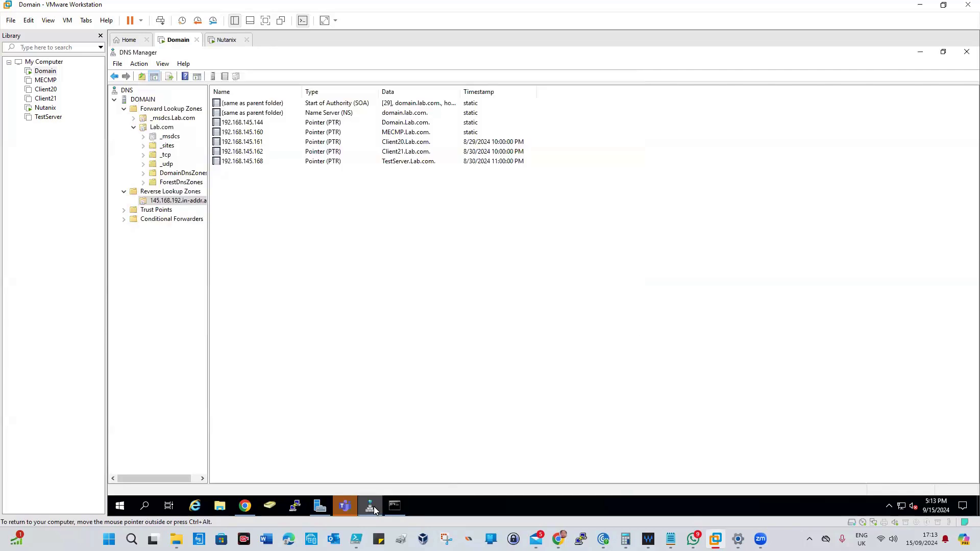
pyautogui.doubleClick(174, 129)
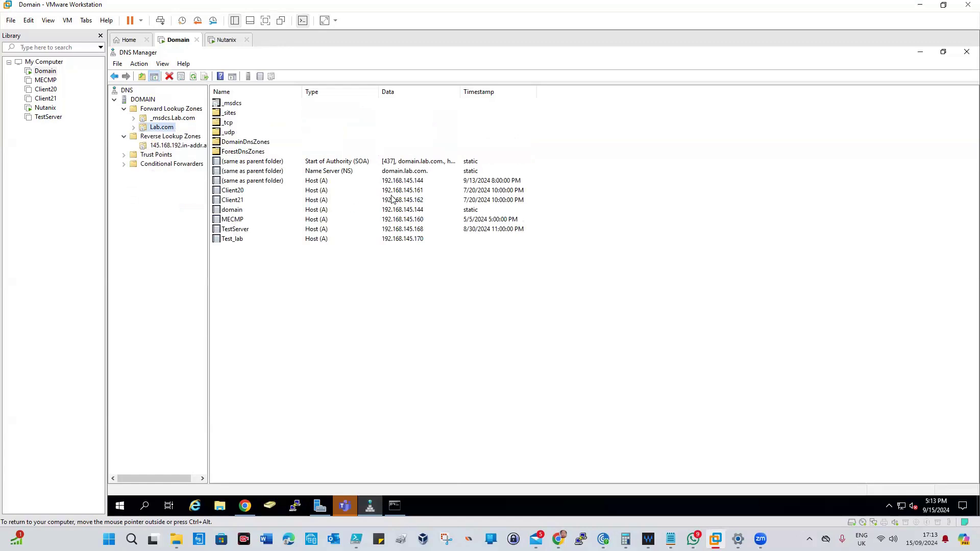
pyautogui.click(175, 146)
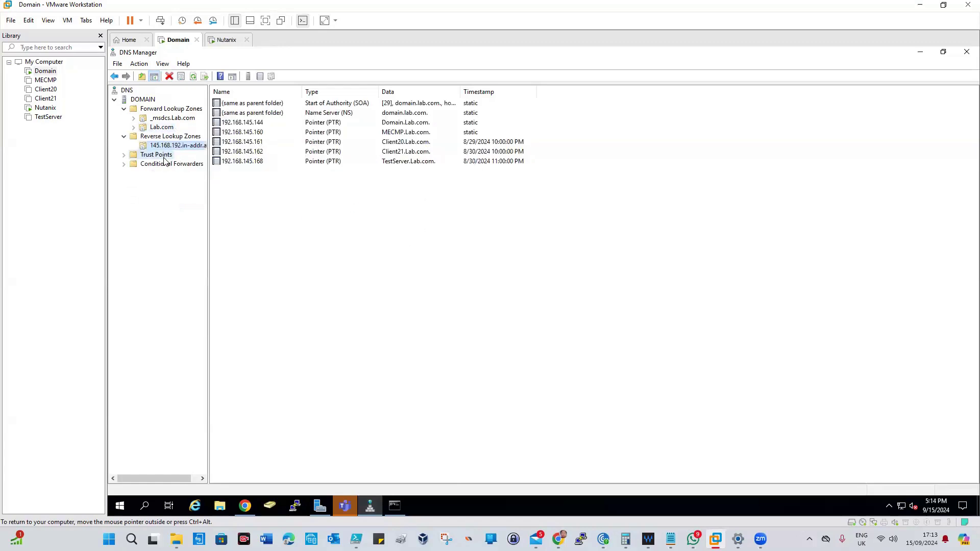
pyautogui.click(163, 156)
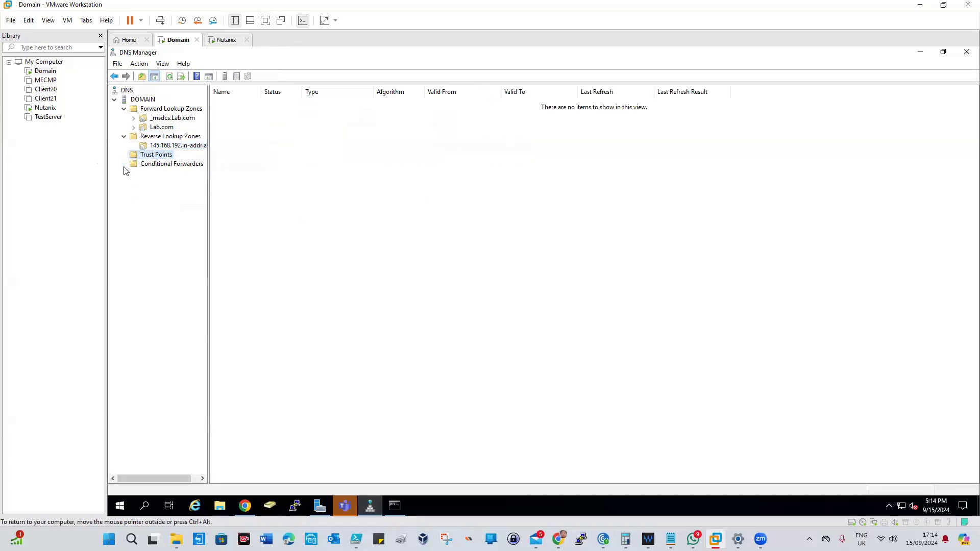
pyautogui.click(134, 128)
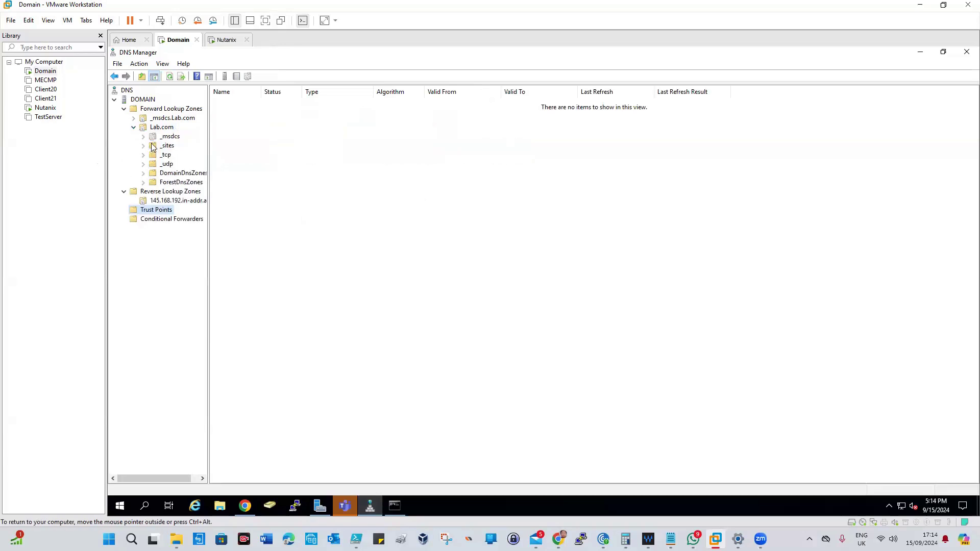
pyautogui.click(183, 186)
pyautogui.click(185, 175)
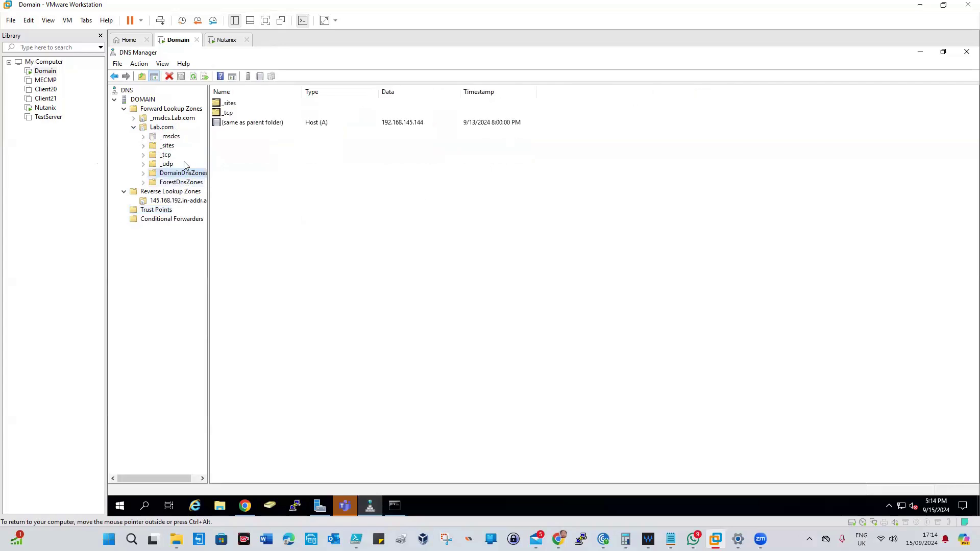
pyautogui.click(172, 136)
pyautogui.click(173, 128)
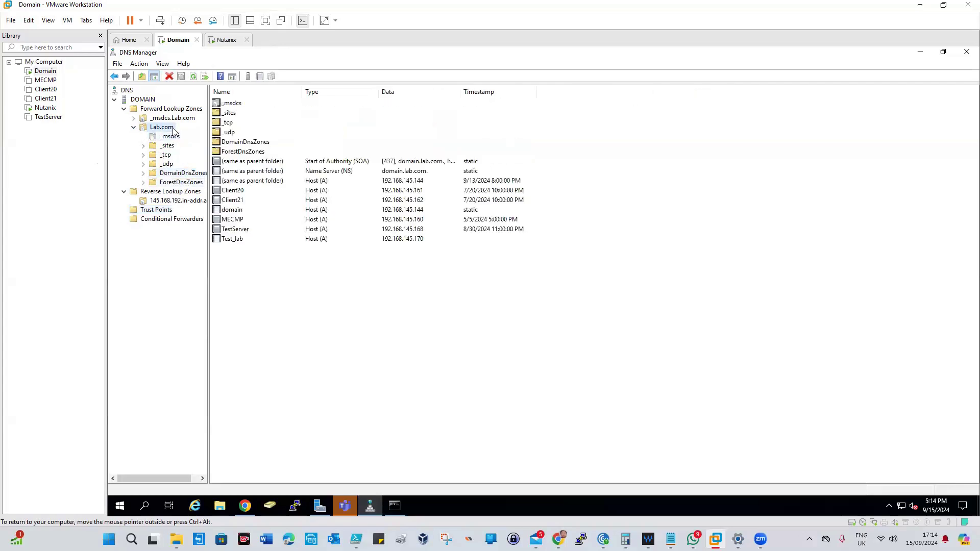
pyautogui.doubleClick(241, 152)
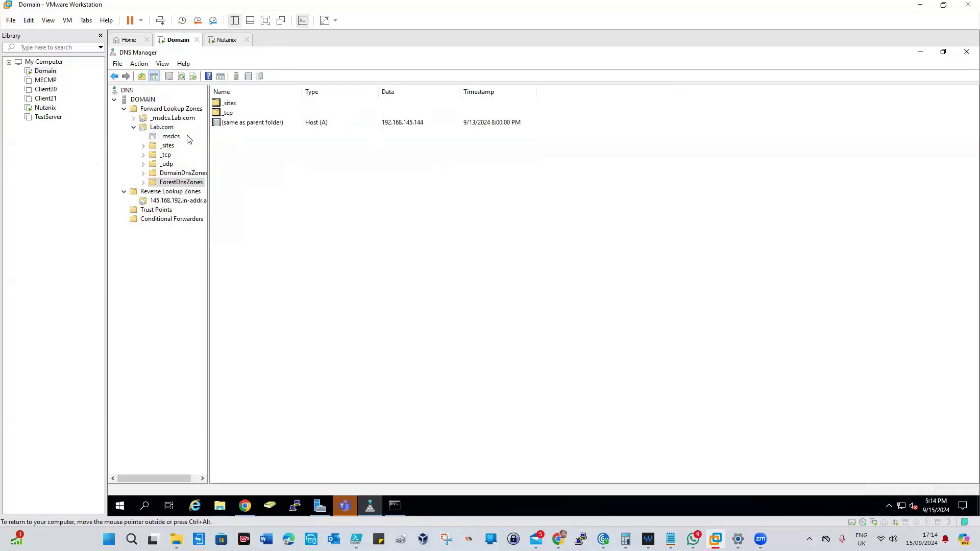
pyautogui.doubleClick(168, 129)
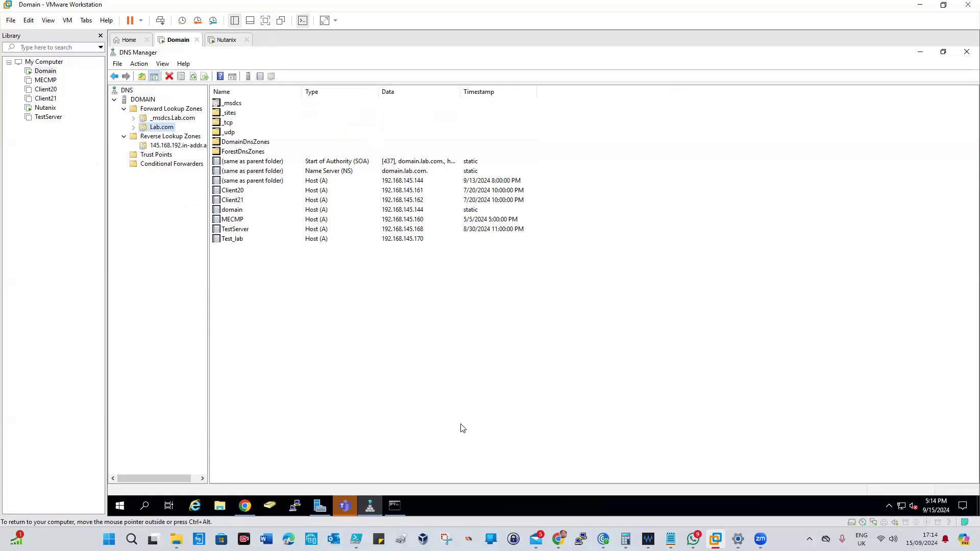
# - Switch to Chrome and close the Cluster Details and New File Server pre-check dialogs without saving
pyautogui.click(245, 505)
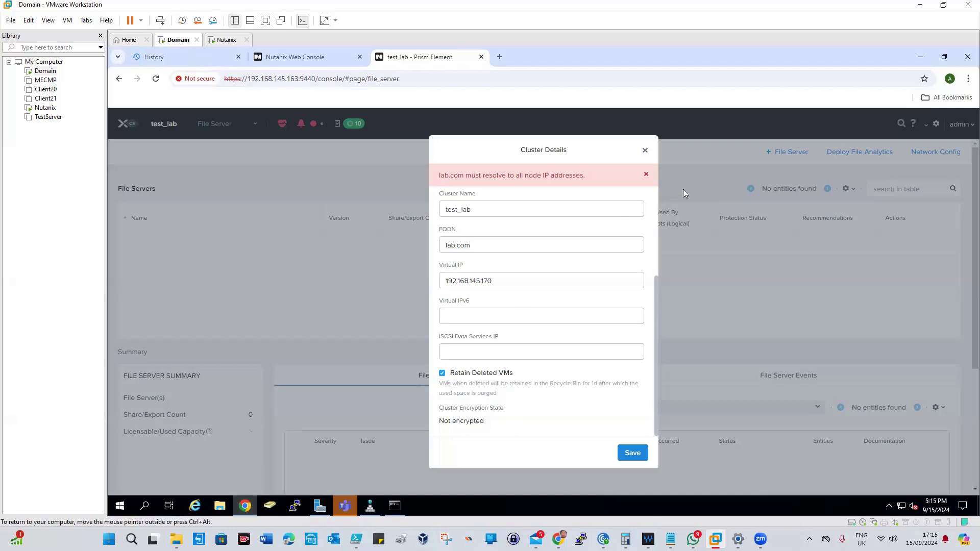
pyautogui.click(645, 152)
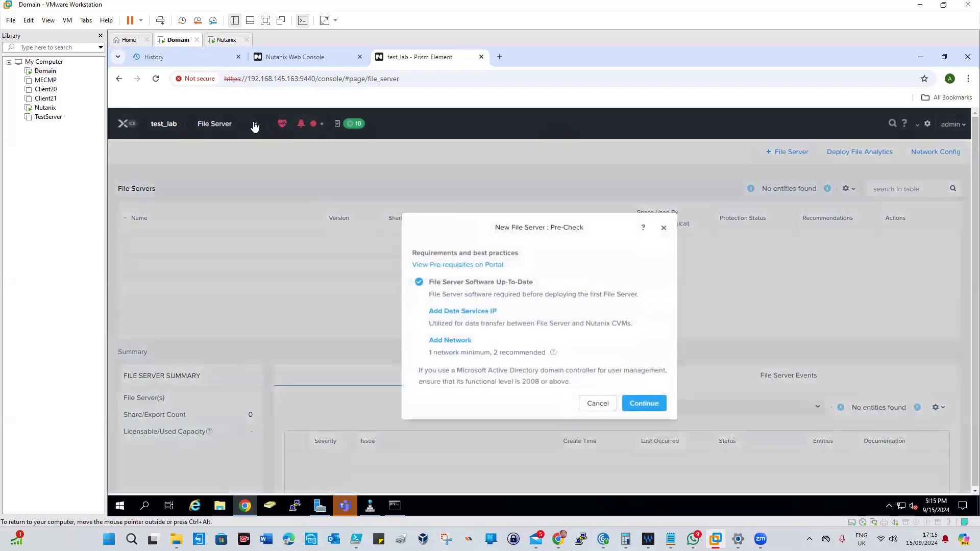
pyautogui.click(664, 229)
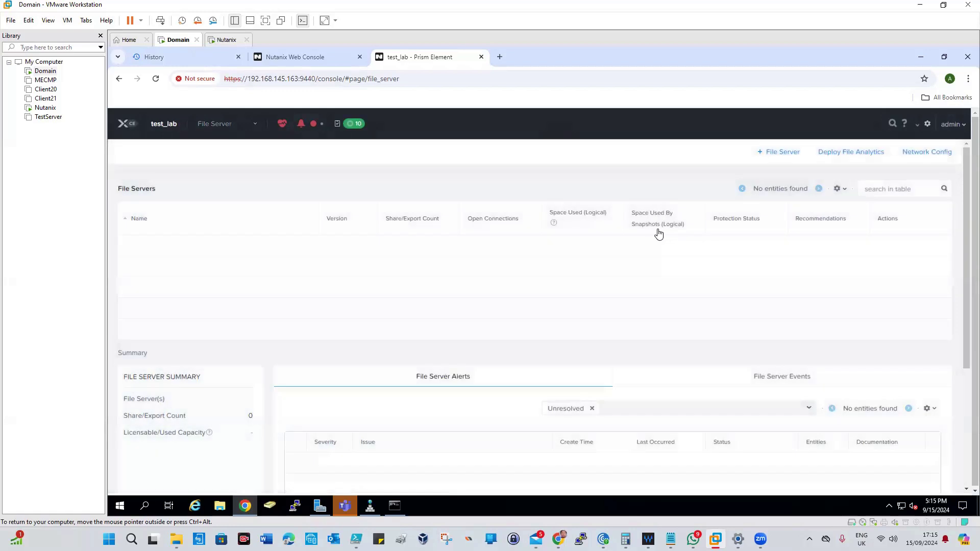
# - Go to the Storage page and examine the tables of storage pools, volume groups and storage containers
pyautogui.click(254, 125)
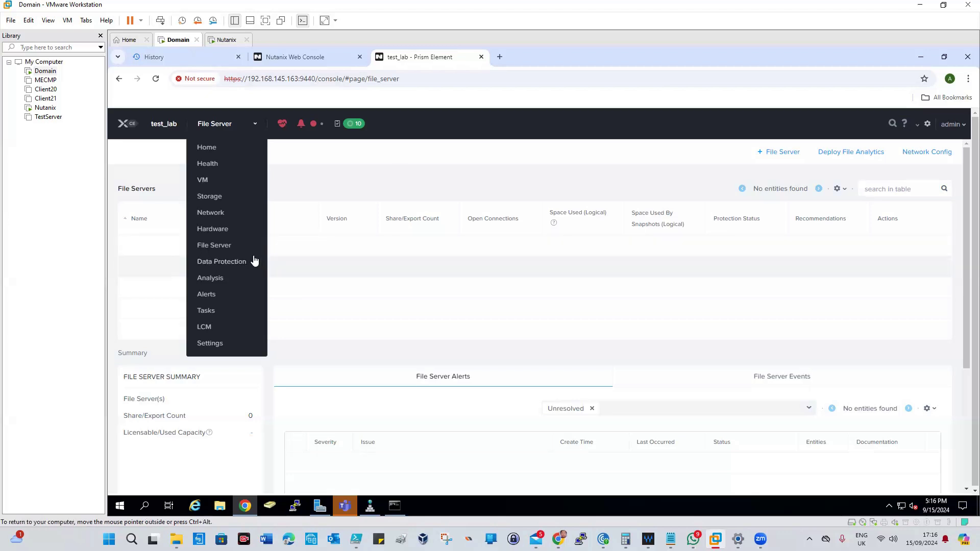
pyautogui.click(210, 197)
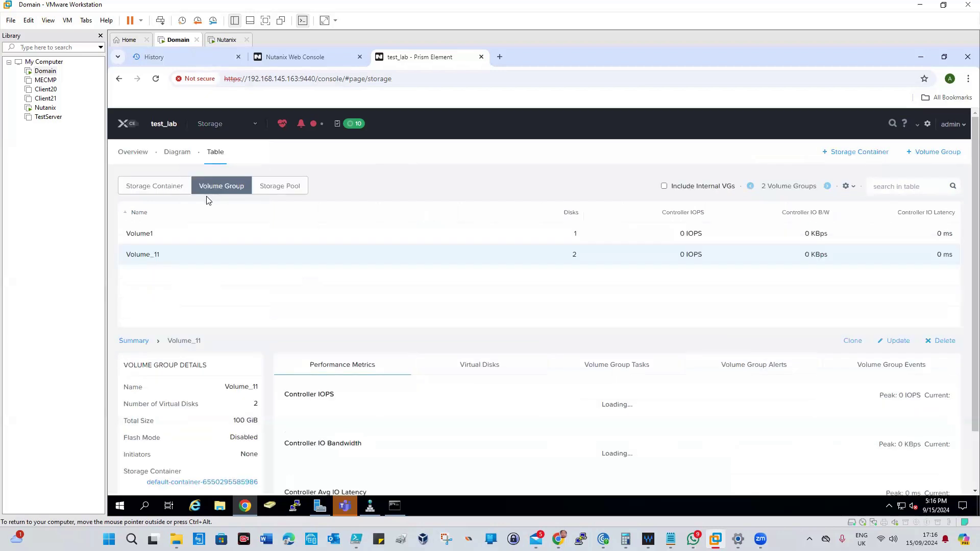
pyautogui.click(286, 187)
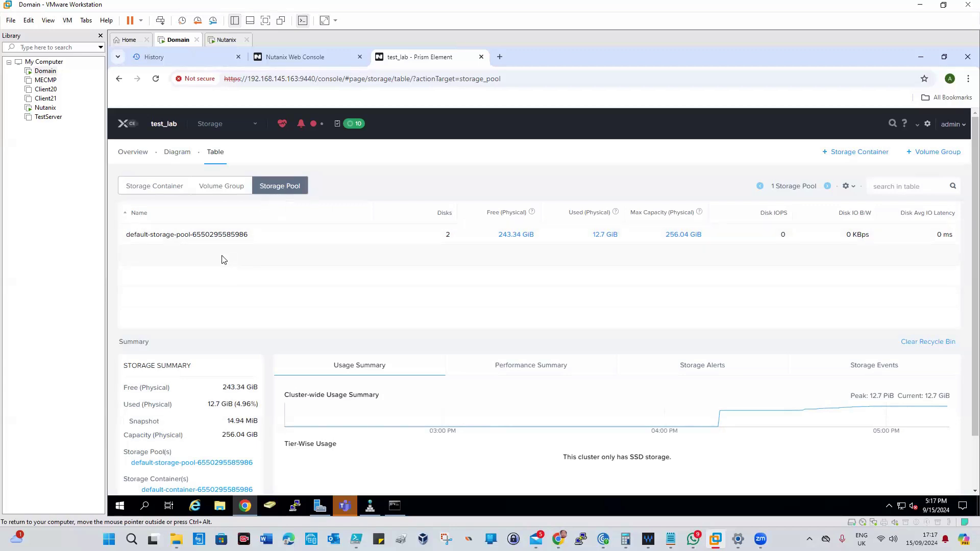
pyautogui.click(222, 186)
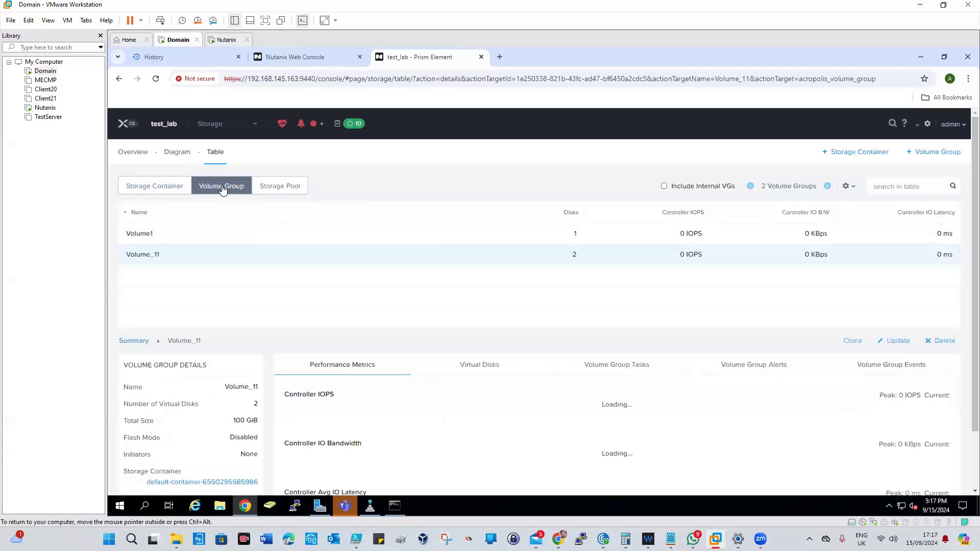
pyautogui.click(153, 189)
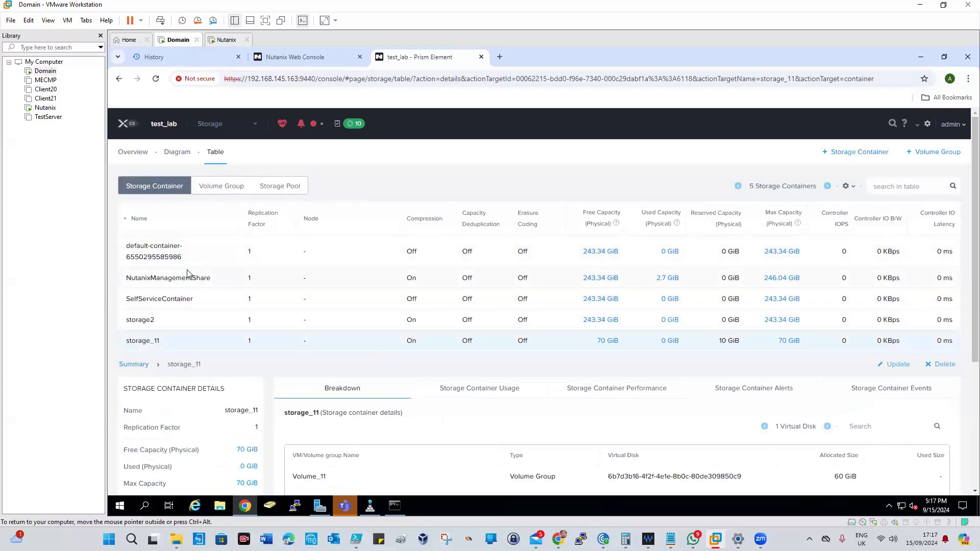
pyautogui.moveTo(614, 258)
pyautogui.click(270, 188)
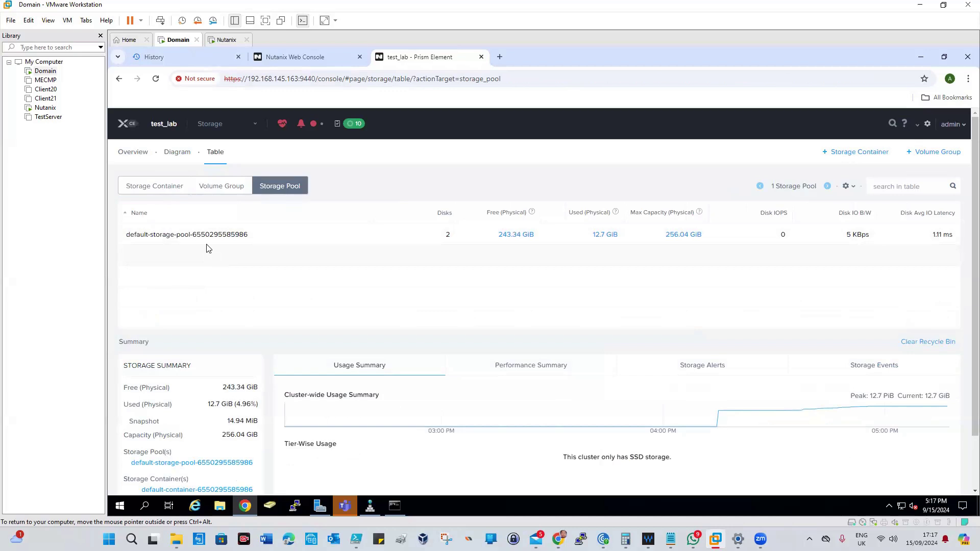
pyautogui.click(156, 188)
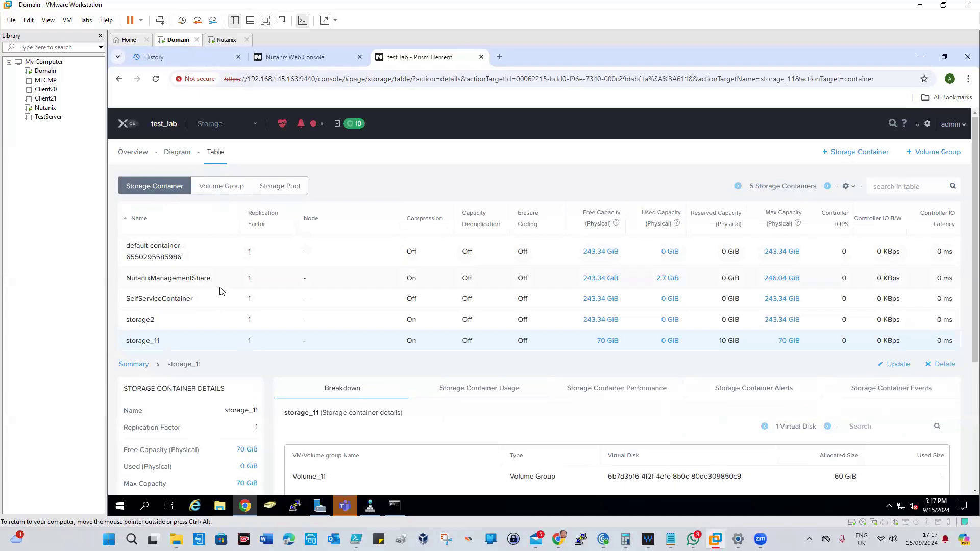
# - Inspect the storage_11 container and the update settings of volume group Volume_11, closing them without changes
pyautogui.click(143, 345)
pyautogui.click(228, 190)
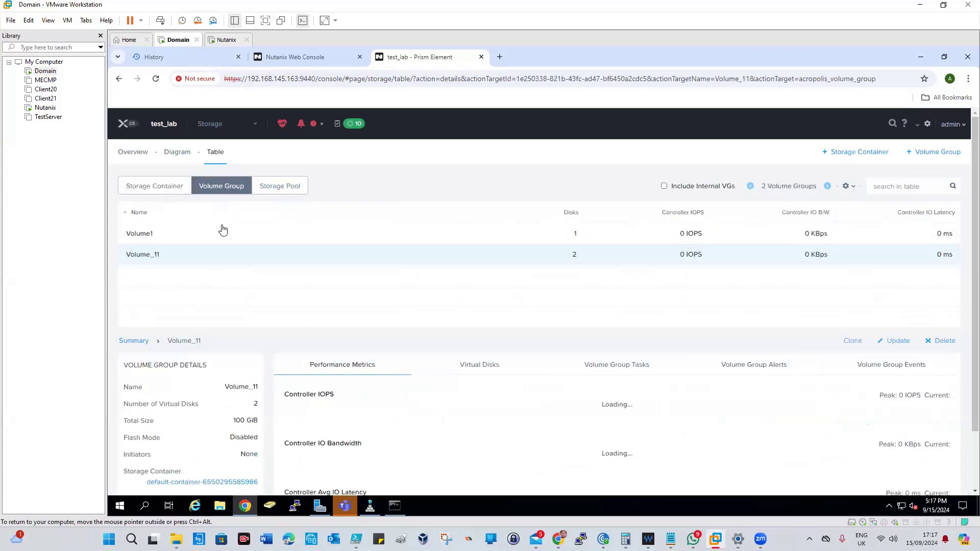
pyautogui.doubleClick(143, 255)
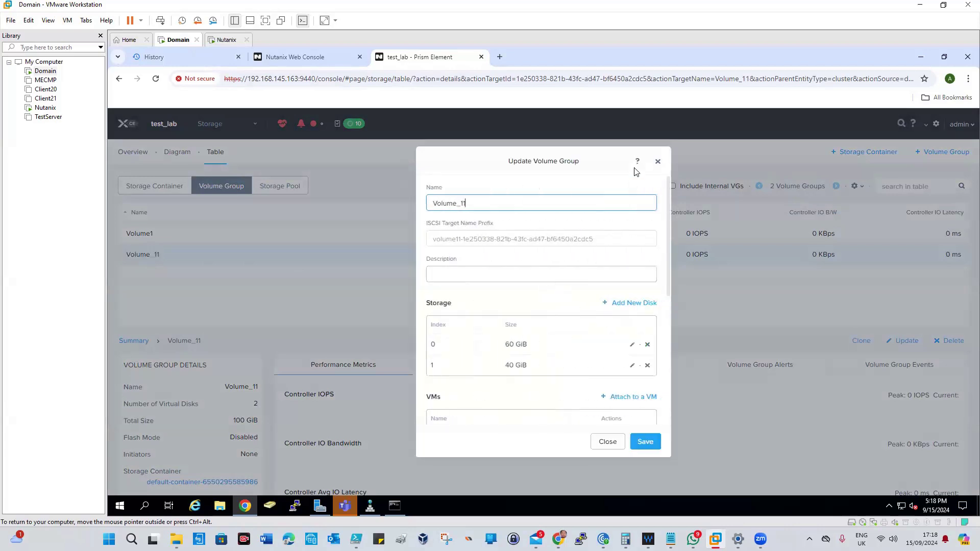
pyautogui.click(658, 162)
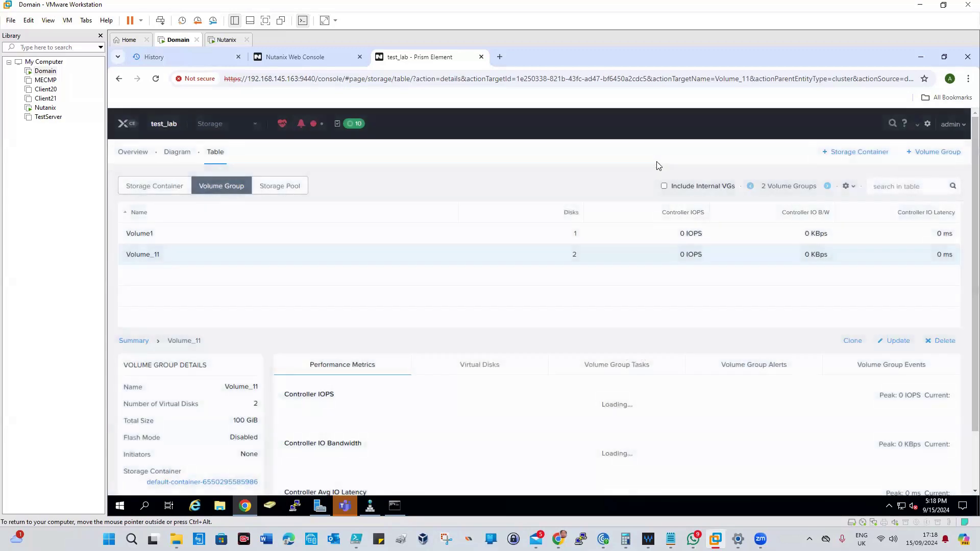
# - Compare the storage container list with the volume groups and the default storage pool, checking capacity and usage
pyautogui.click(146, 189)
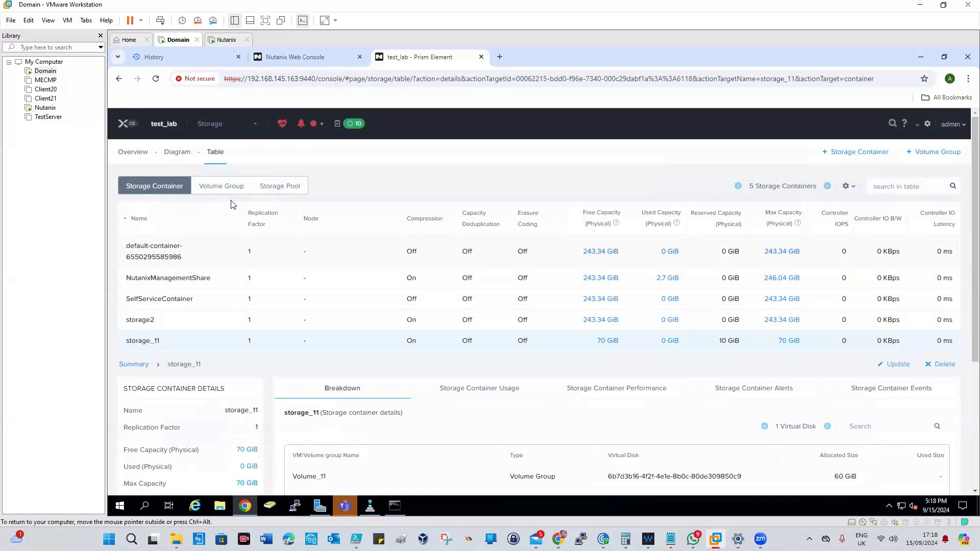
pyautogui.click(220, 187)
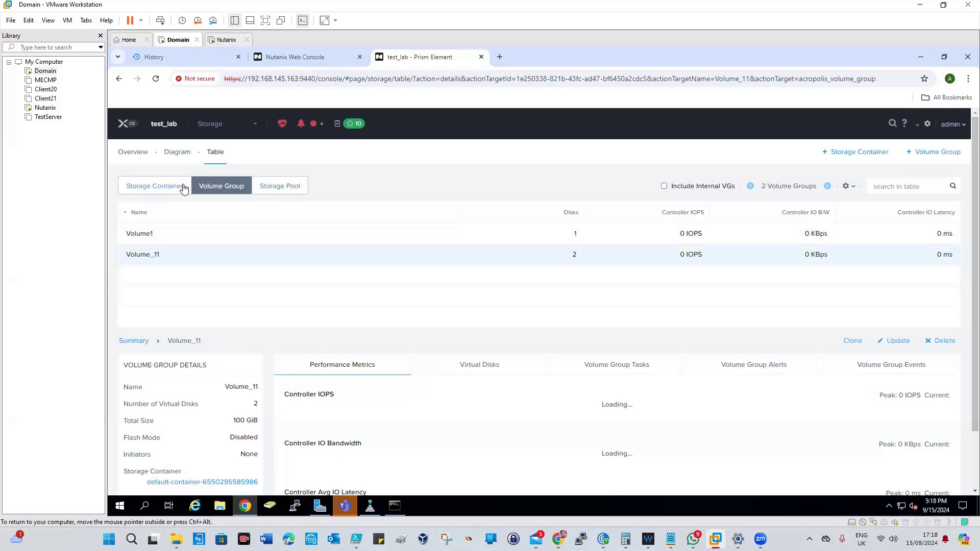
pyautogui.click(278, 188)
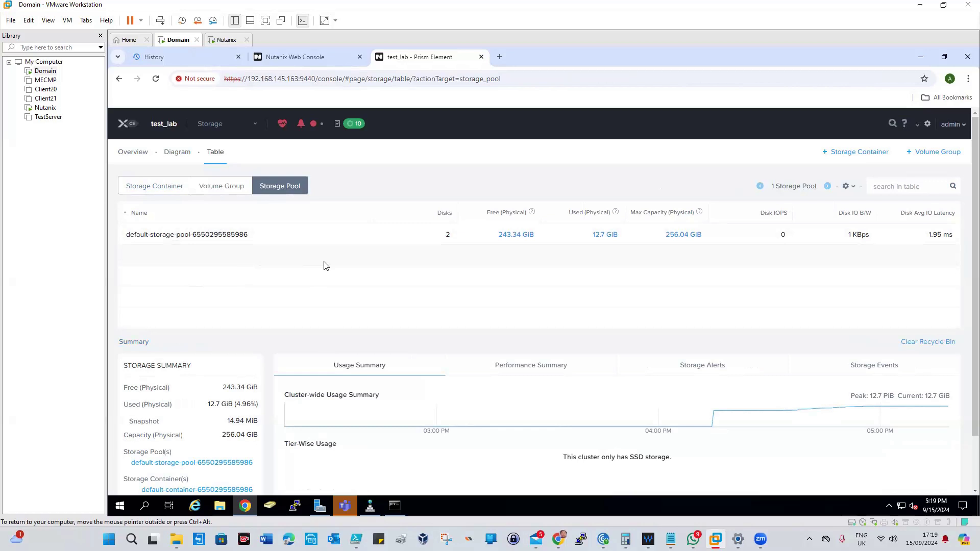
pyautogui.click(149, 188)
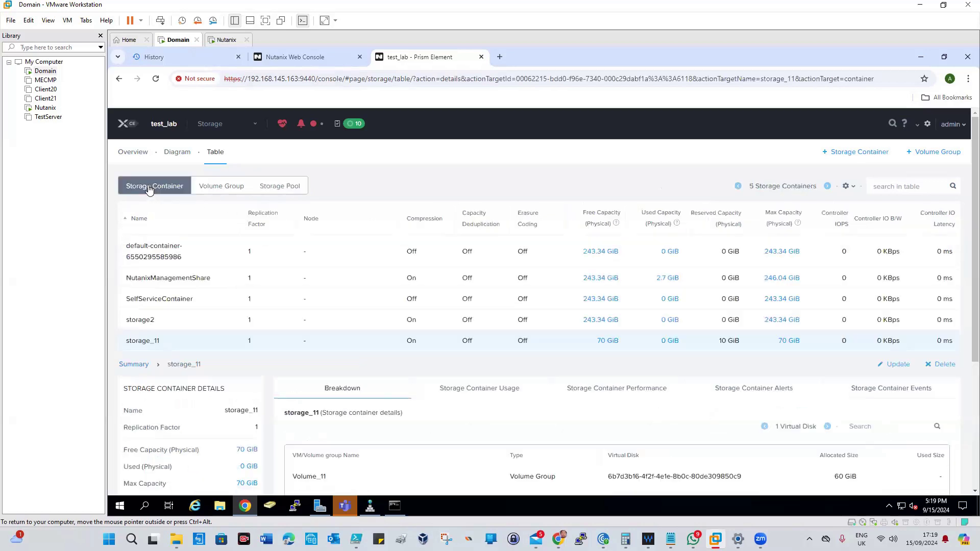
pyautogui.click(279, 188)
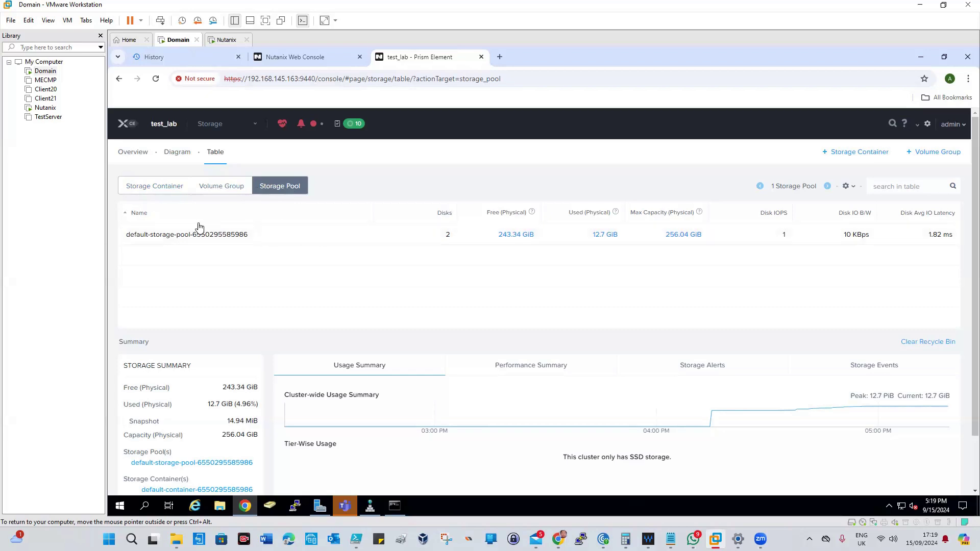
pyautogui.click(164, 189)
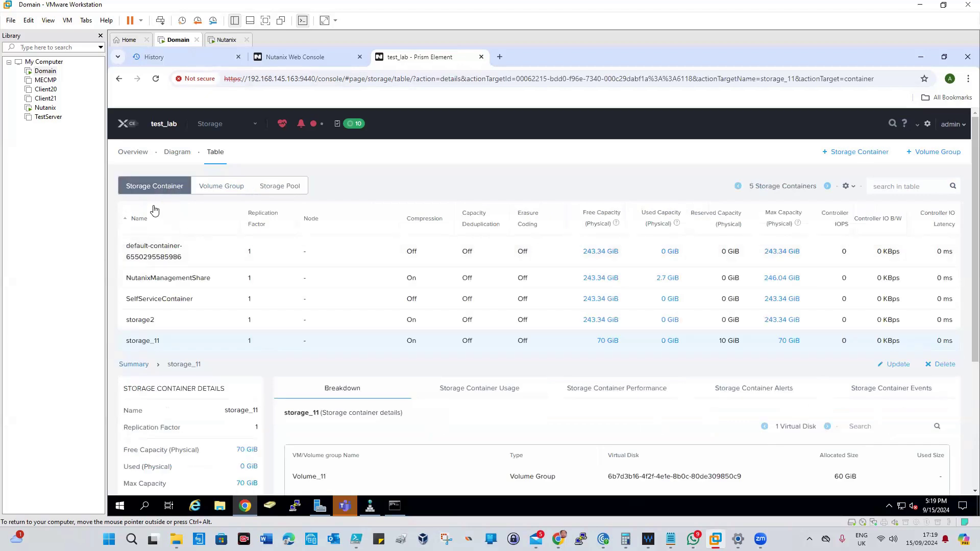
pyautogui.click(284, 187)
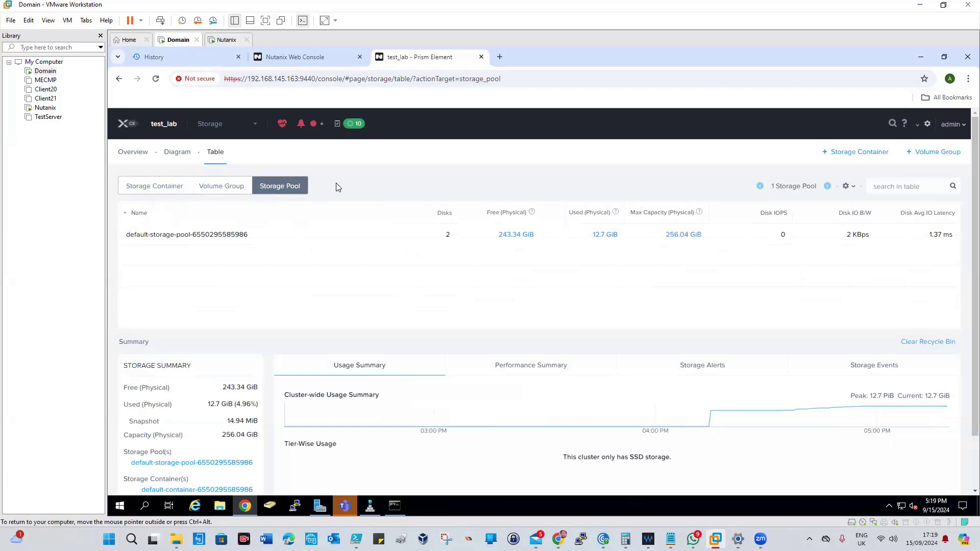
pyautogui.click(151, 189)
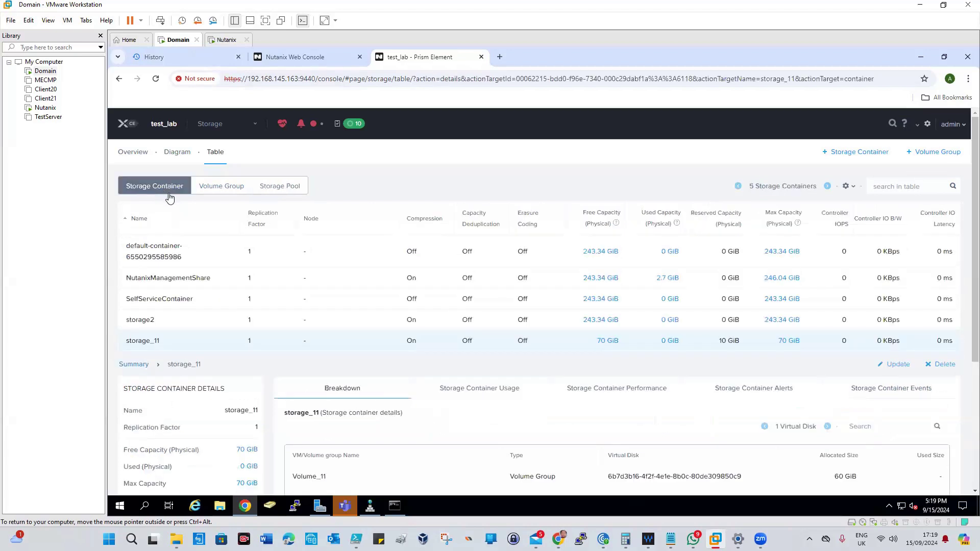
pyautogui.click(288, 191)
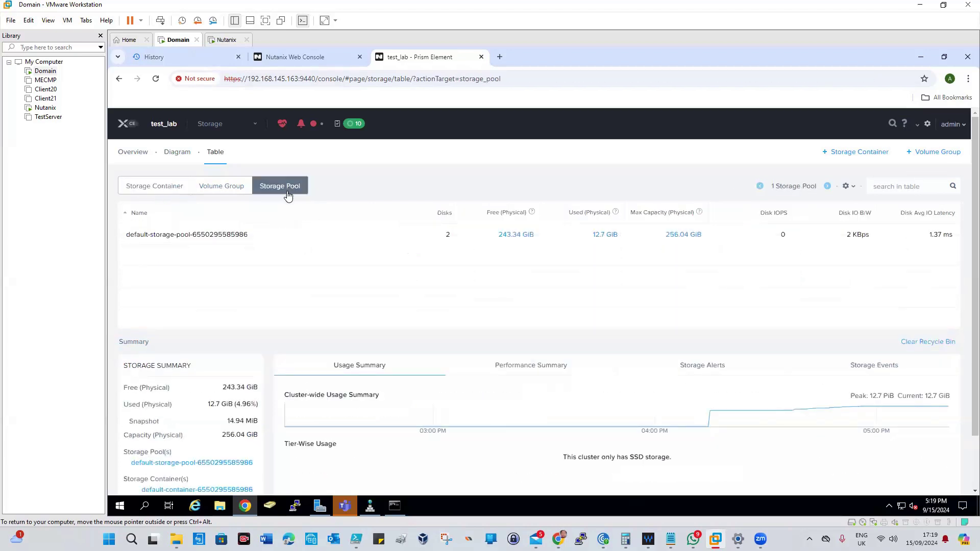
# - Review the storage container, storage pool and volume group tables again, returning to the storage container list
pyautogui.click(144, 188)
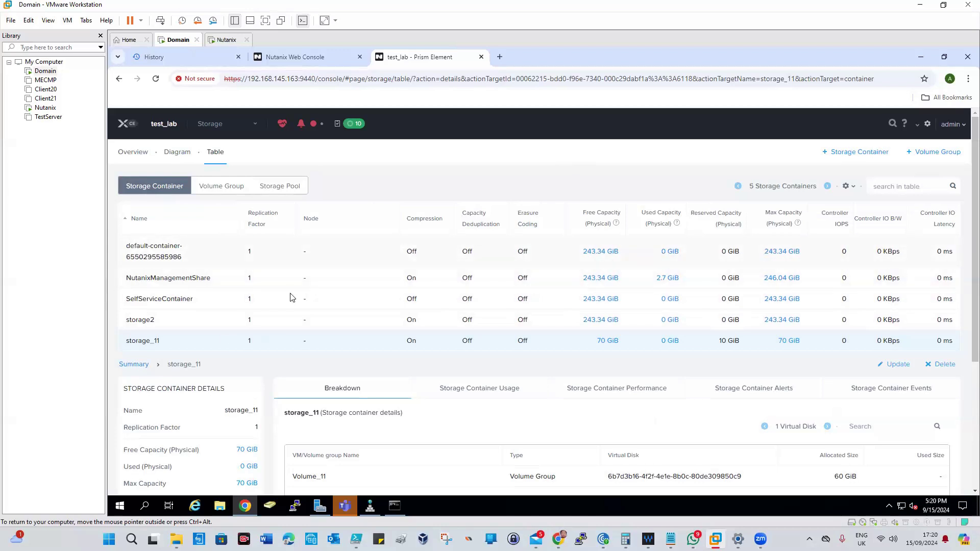
pyautogui.click(283, 187)
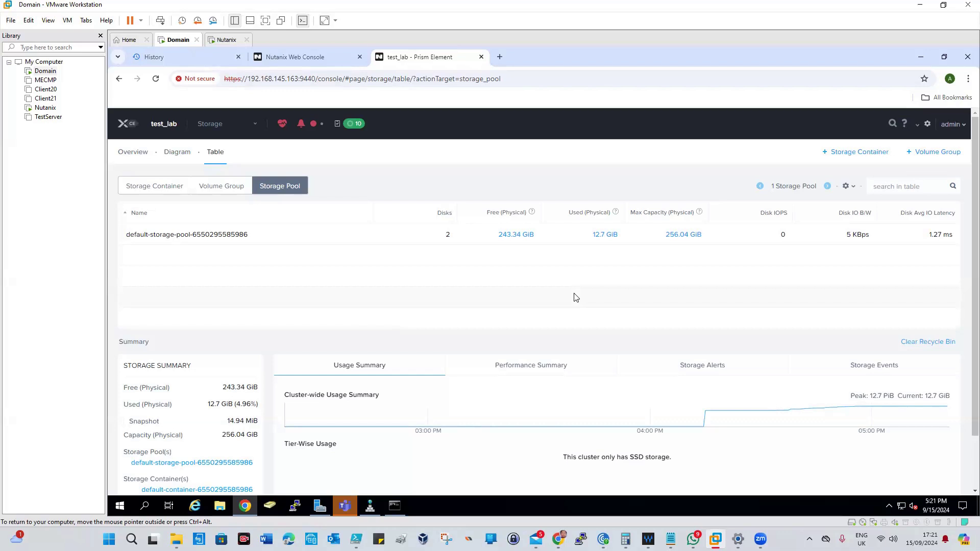
pyautogui.click(227, 191)
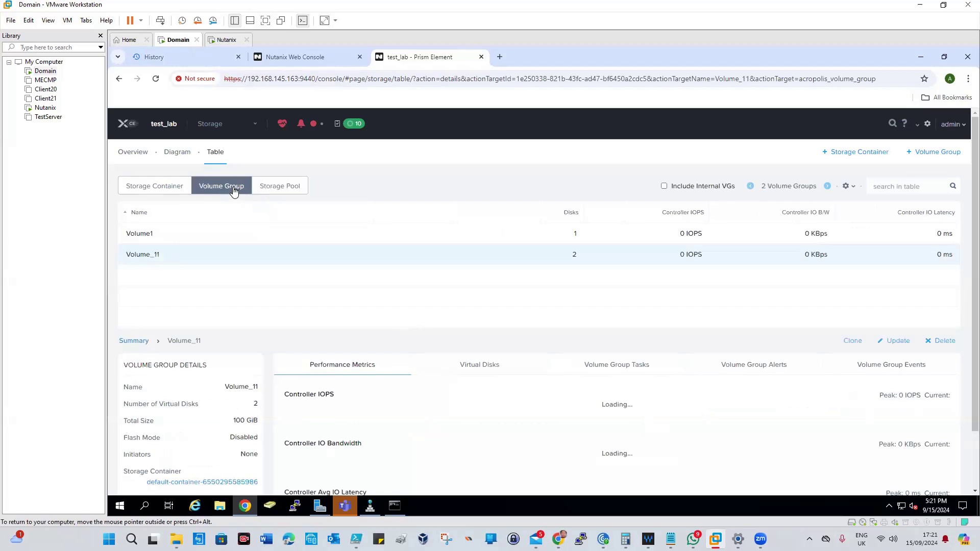
pyautogui.click(269, 188)
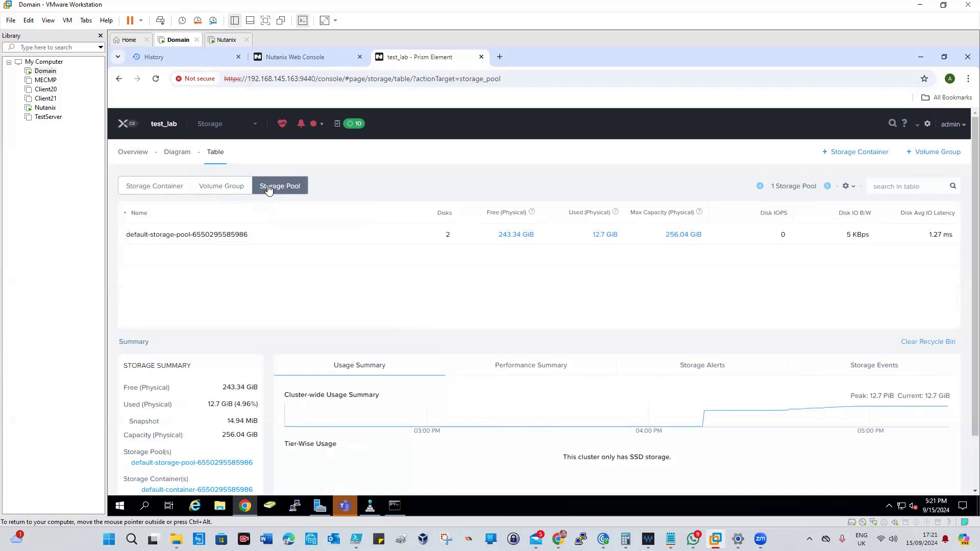
pyautogui.click(214, 191)
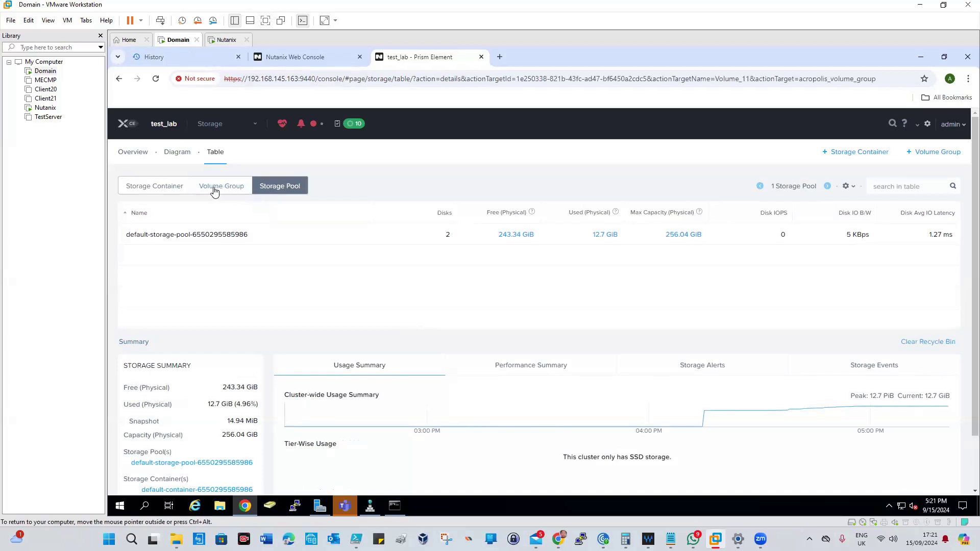
pyautogui.click(161, 189)
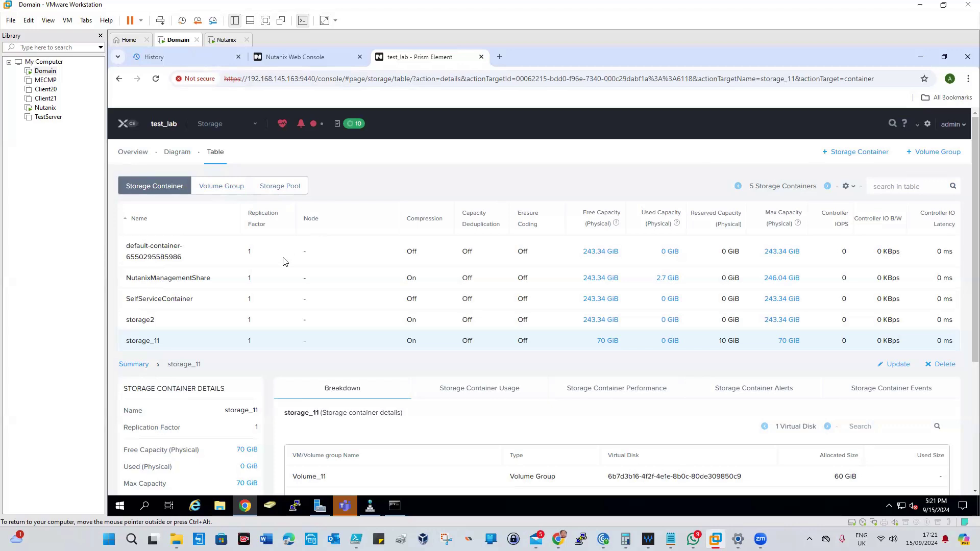
# - Go to the Network page and examine the host's network details, including its CVM IP, virtual switch and bridges, closing them without changes
pyautogui.click(254, 125)
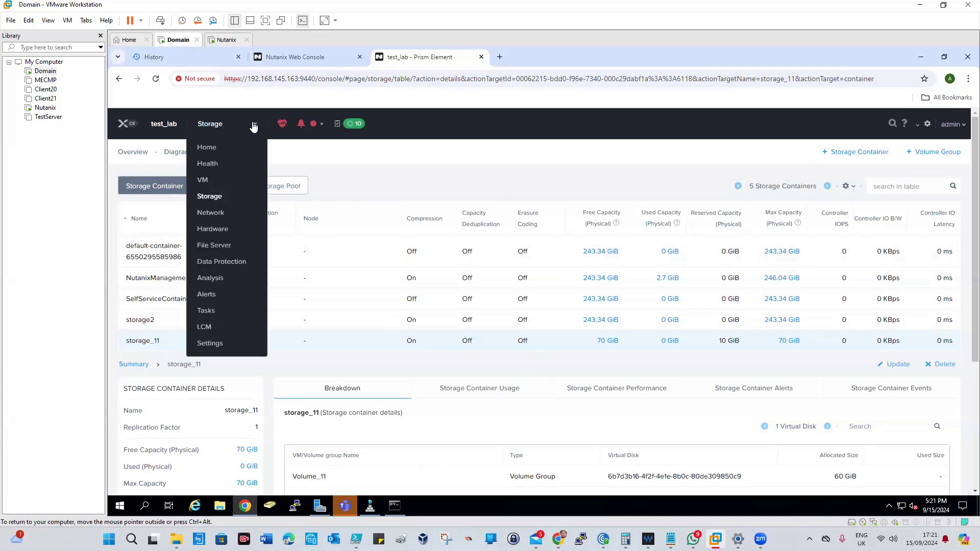
pyautogui.click(217, 212)
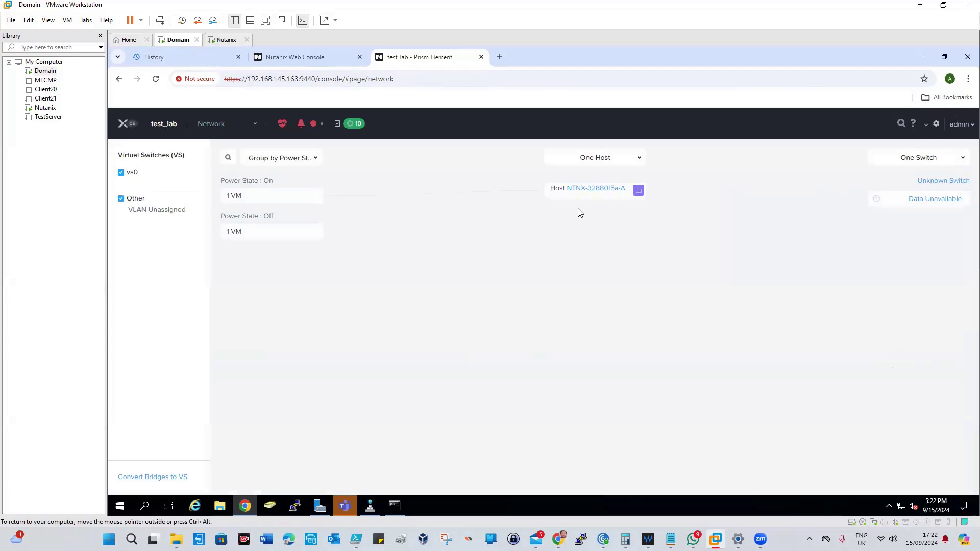
pyautogui.click(601, 189)
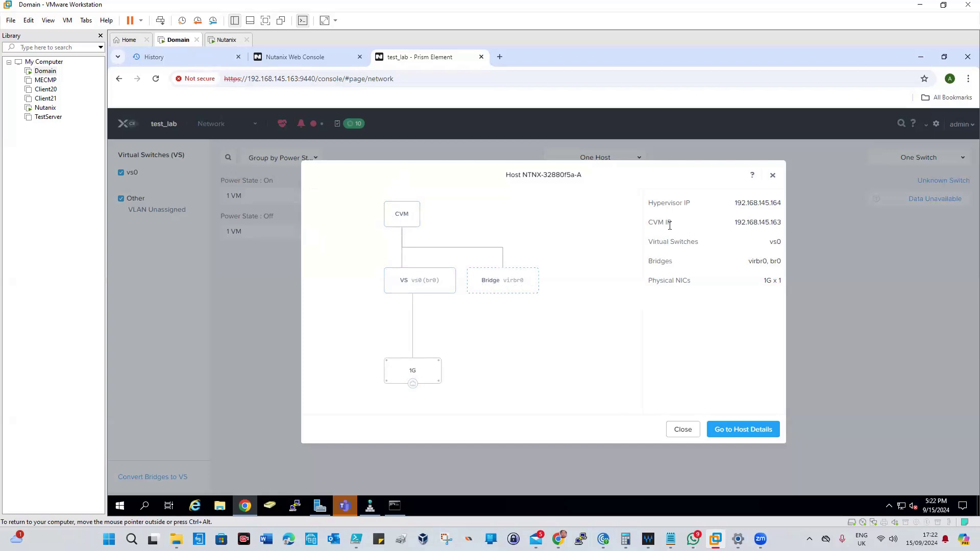
pyautogui.moveTo(732, 223); pyautogui.dragTo(788, 221)
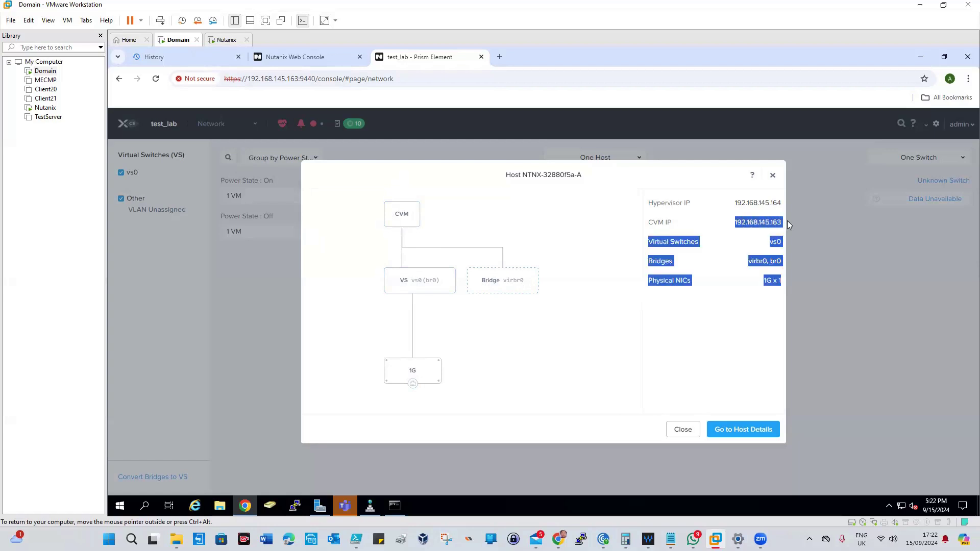
pyautogui.click(687, 332)
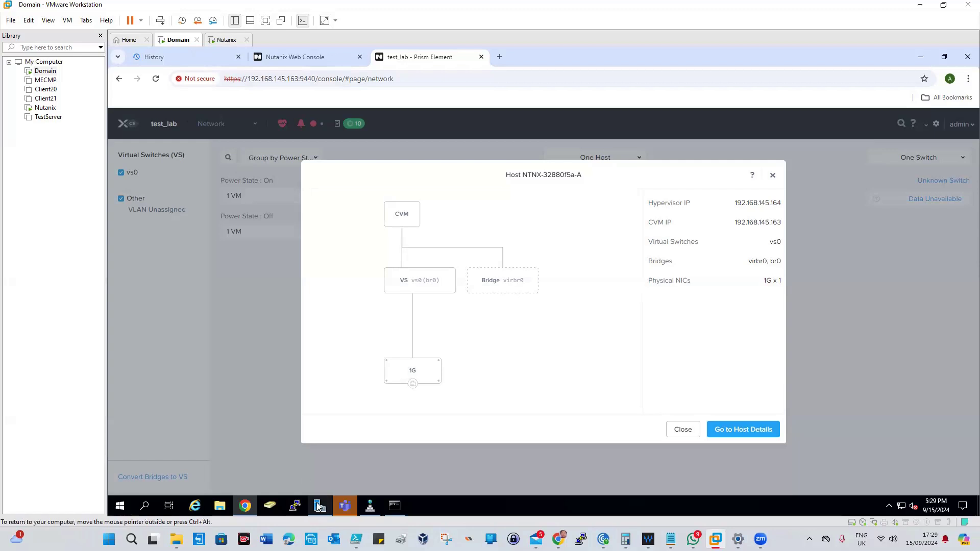
pyautogui.moveTo(318, 505)
pyautogui.click(687, 429)
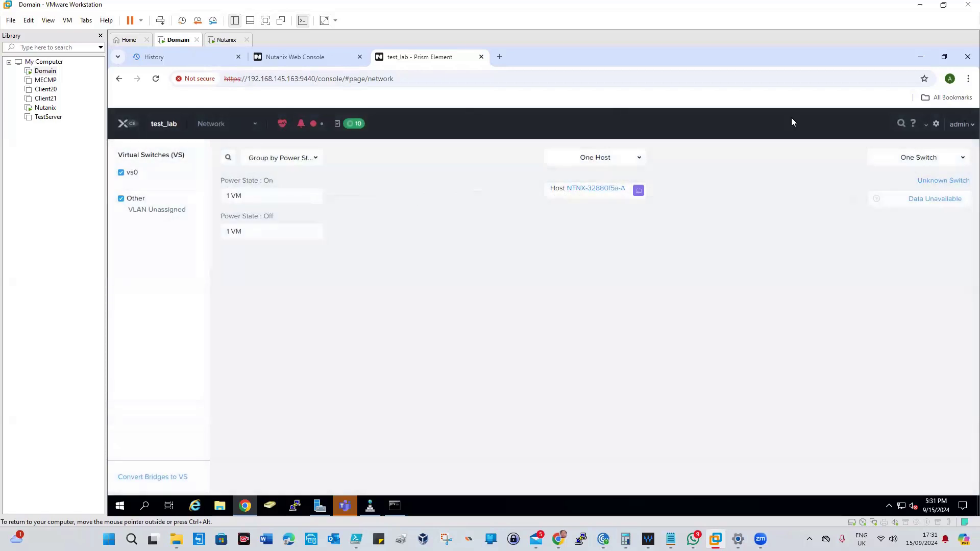
# - Go to the Settings page and look through its full list of configuration options for a cluster check entry
pyautogui.click(966, 125)
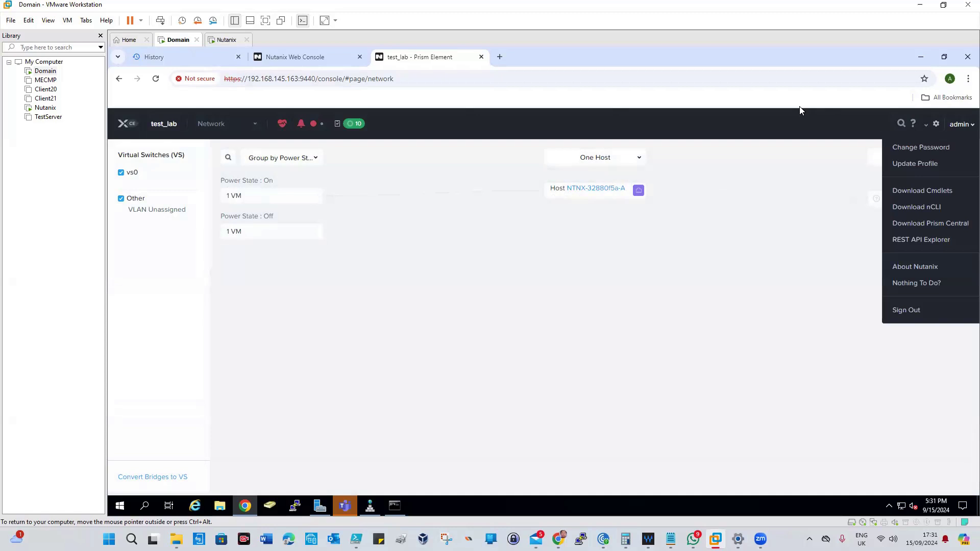
pyautogui.click(802, 121)
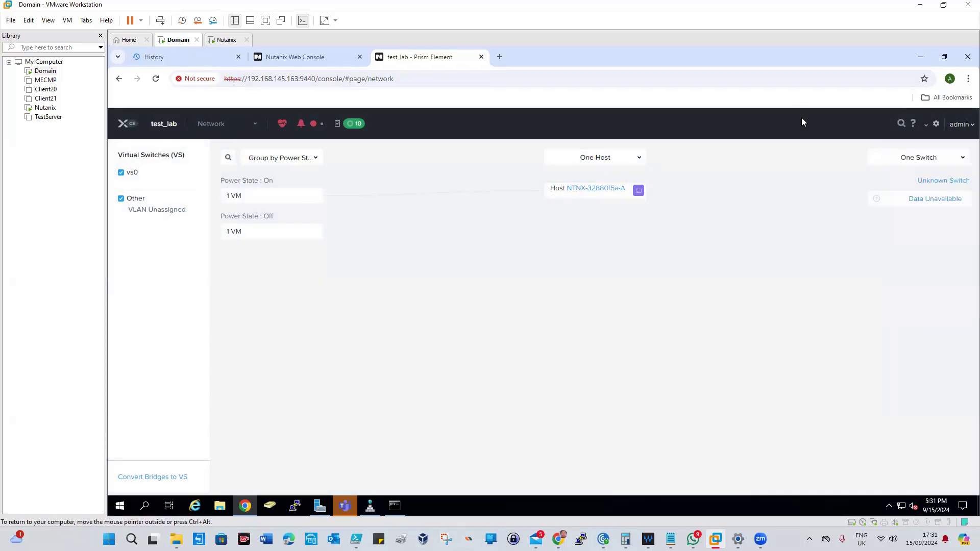
pyautogui.click(255, 125)
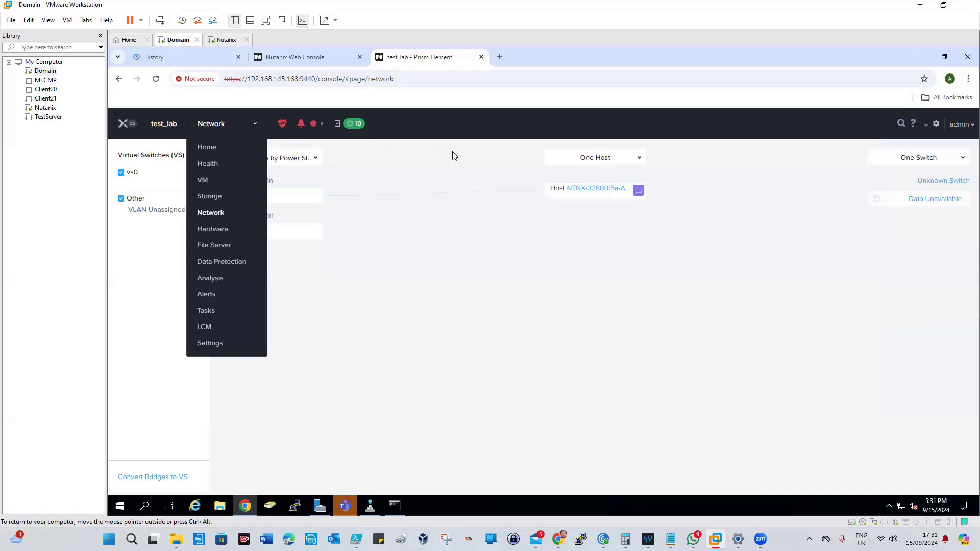
pyautogui.click(210, 344)
pyautogui.scroll(-10, 170, 365)
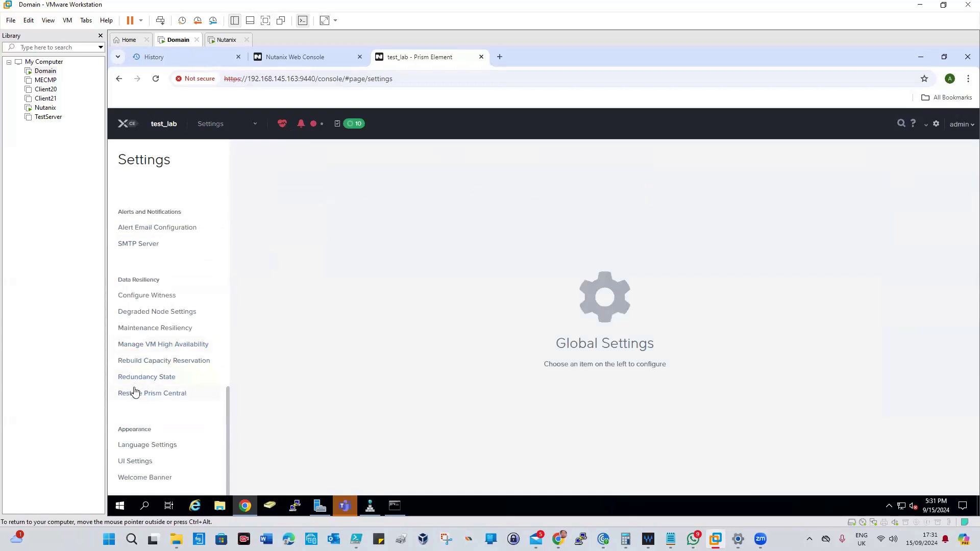
pyautogui.scroll(1, 134, 301)
pyautogui.scroll(4, 130, 276)
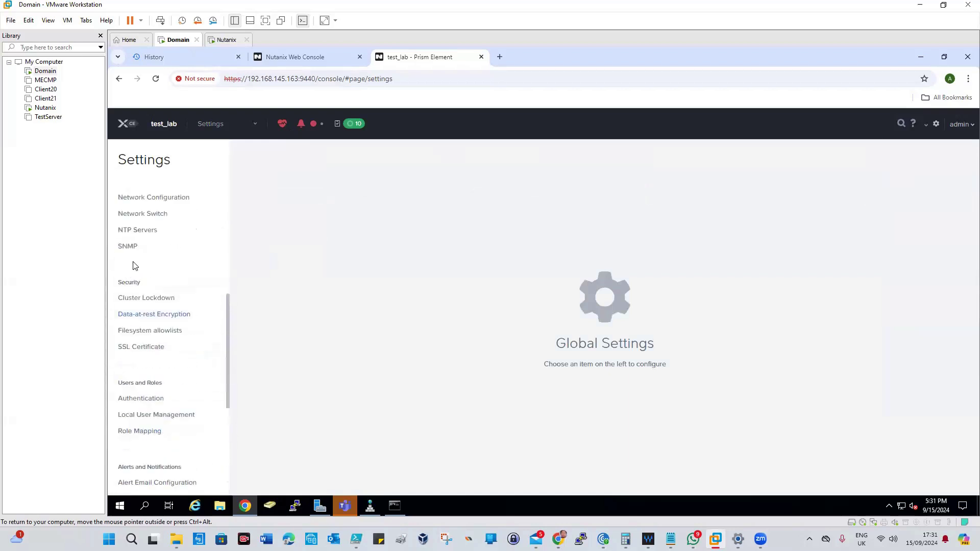
pyautogui.scroll(4, 133, 247)
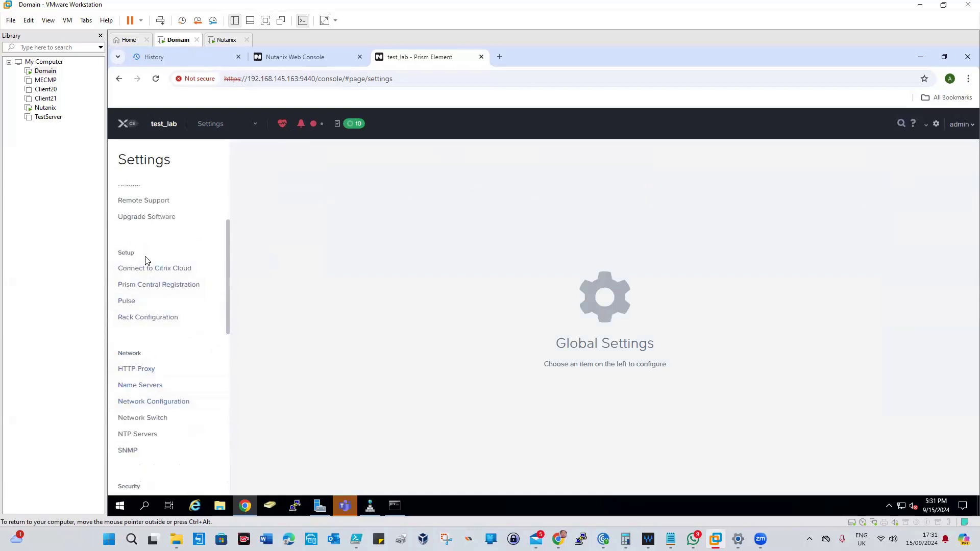
pyautogui.scroll(2, 145, 255)
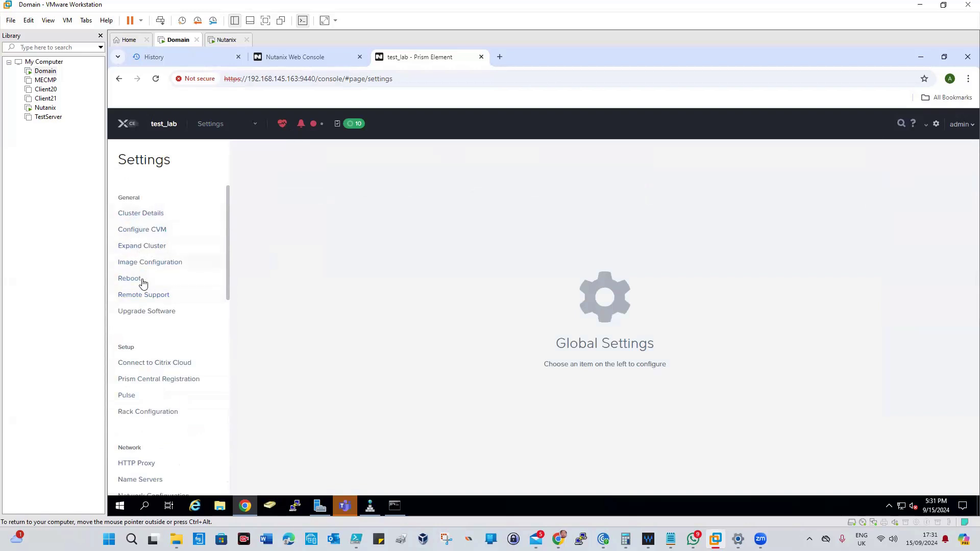
pyautogui.scroll(-1, 135, 337)
pyautogui.scroll(-10, 141, 354)
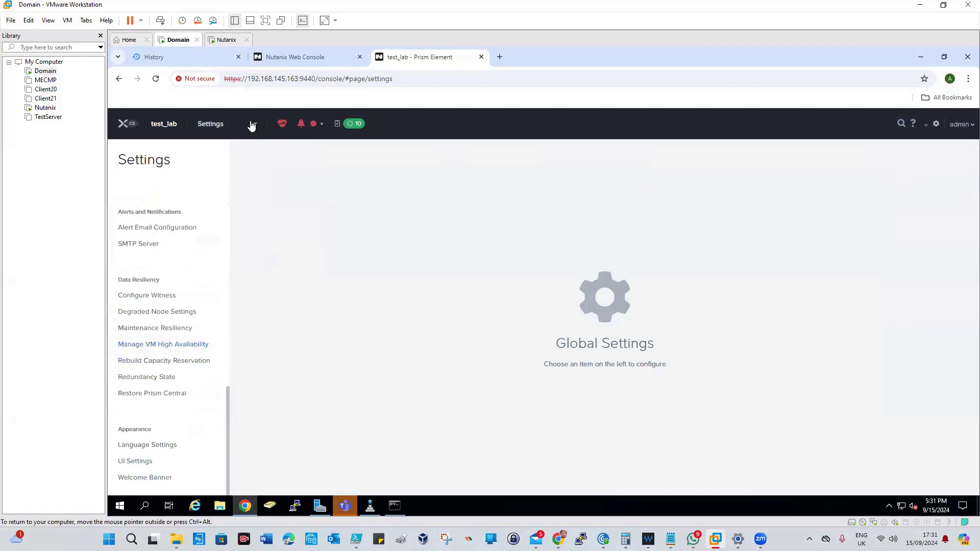
# - Review the recent alerts, view the unresolved informational alert list, and return to the Home dashboard
pyautogui.click(301, 127)
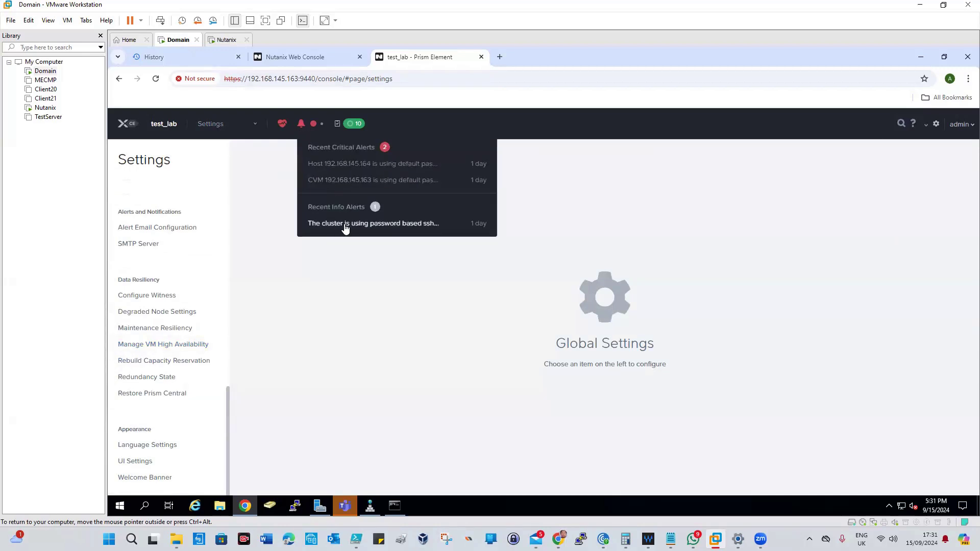
pyautogui.click(322, 125)
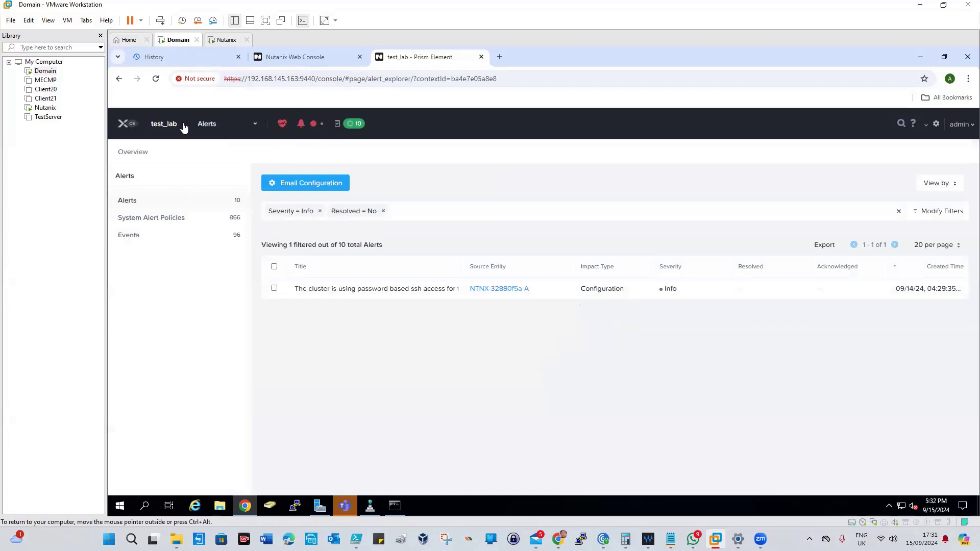
pyautogui.click(131, 127)
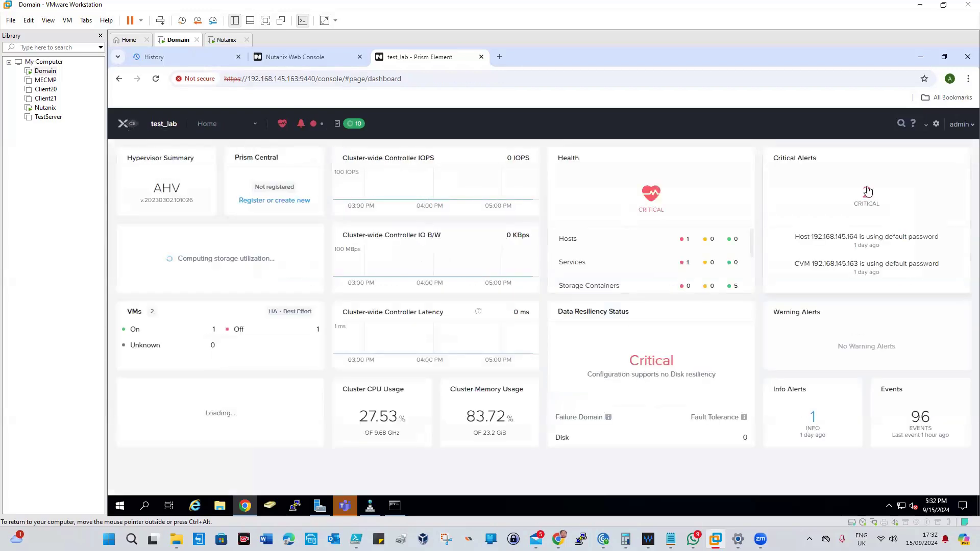
pyautogui.click(256, 125)
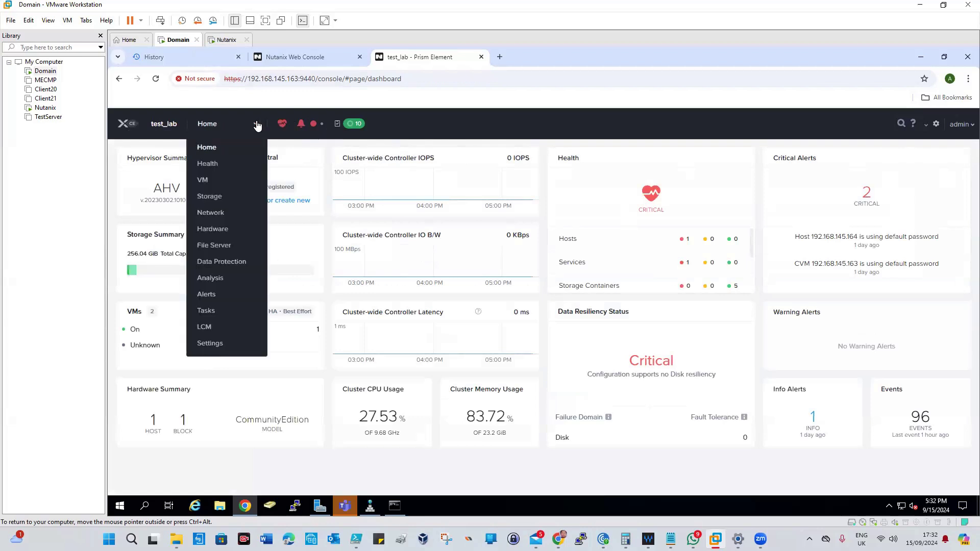
pyautogui.click(932, 147)
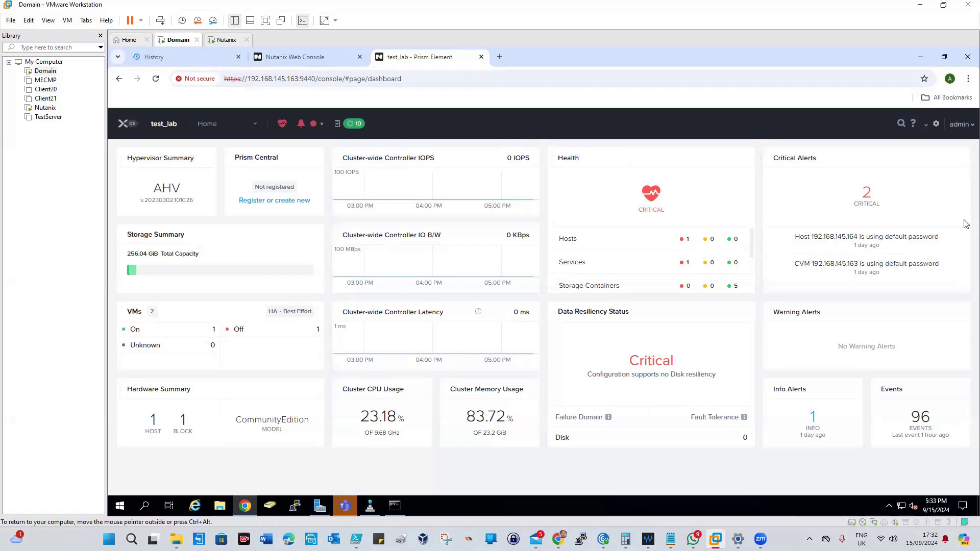
pyautogui.moveTo(532, 190)
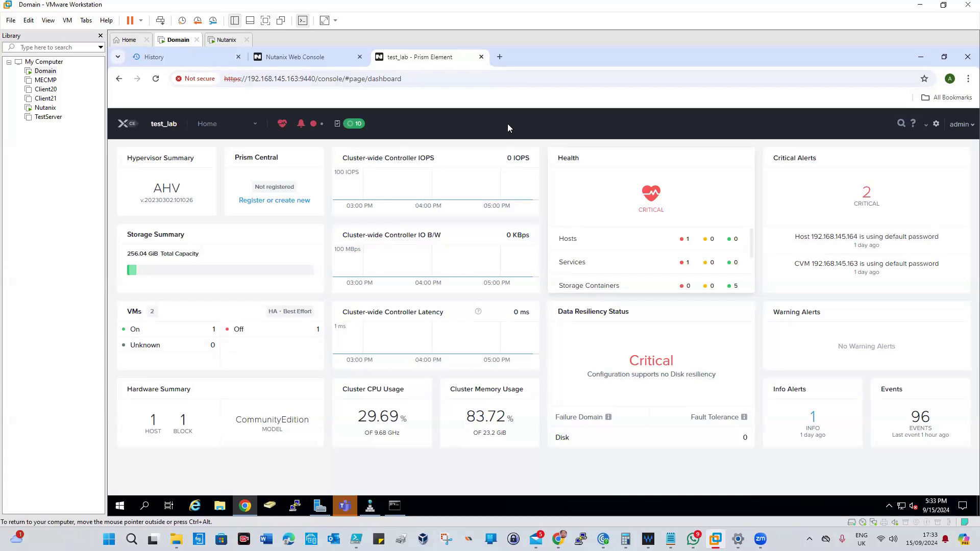
pyautogui.click(337, 21)
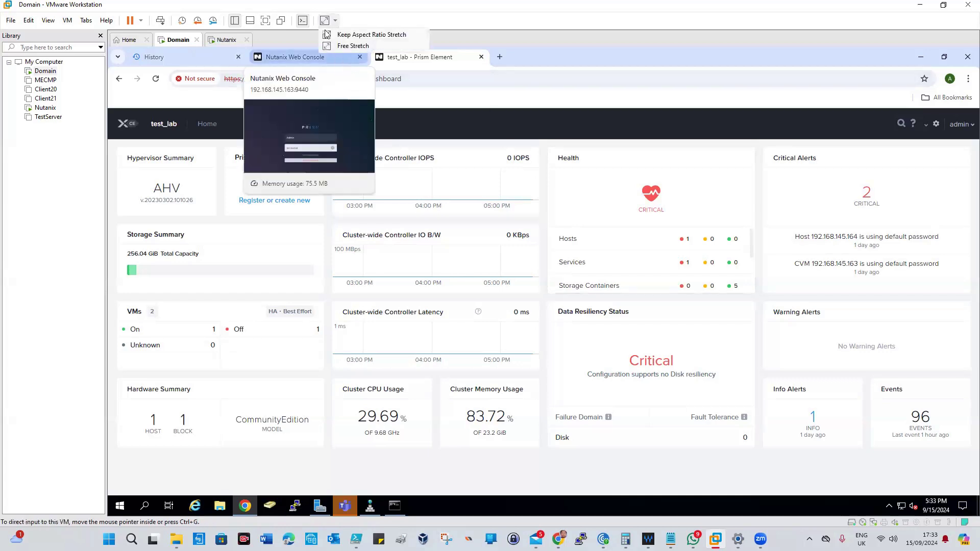
pyautogui.click(325, 35)
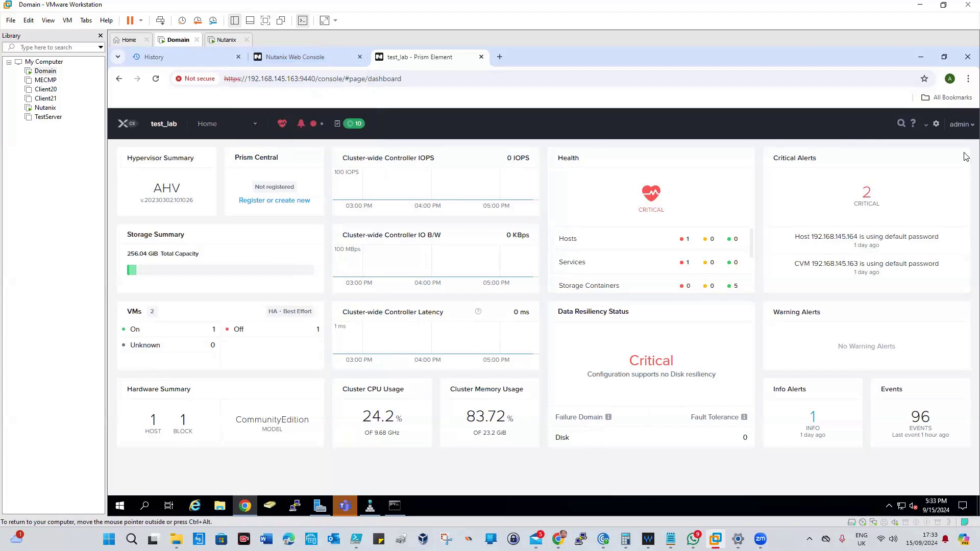
# - Search the cluster for "n", inspect the Cluster Details of the ncc-5.0.1 result, and close them without saving
pyautogui.click(901, 123)
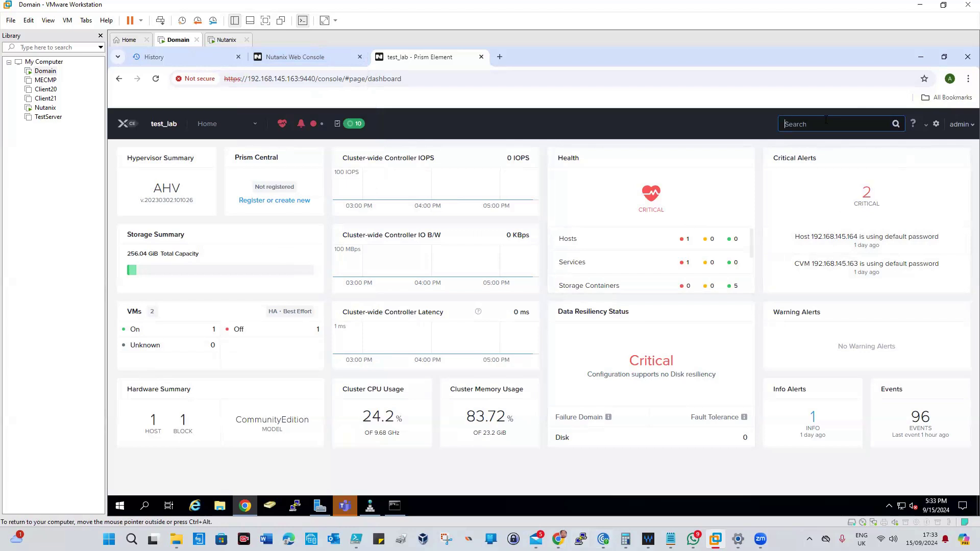
pyautogui.write('n')
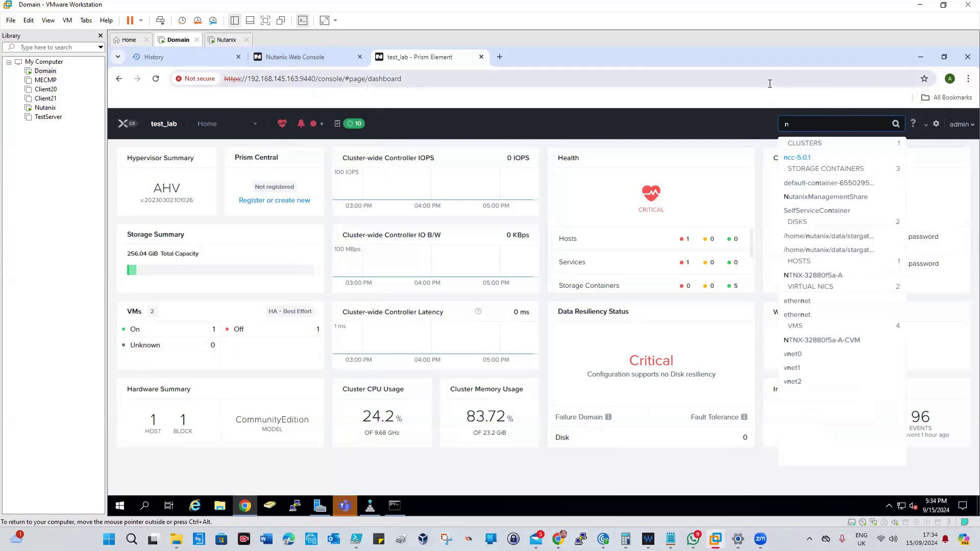
pyautogui.click(800, 158)
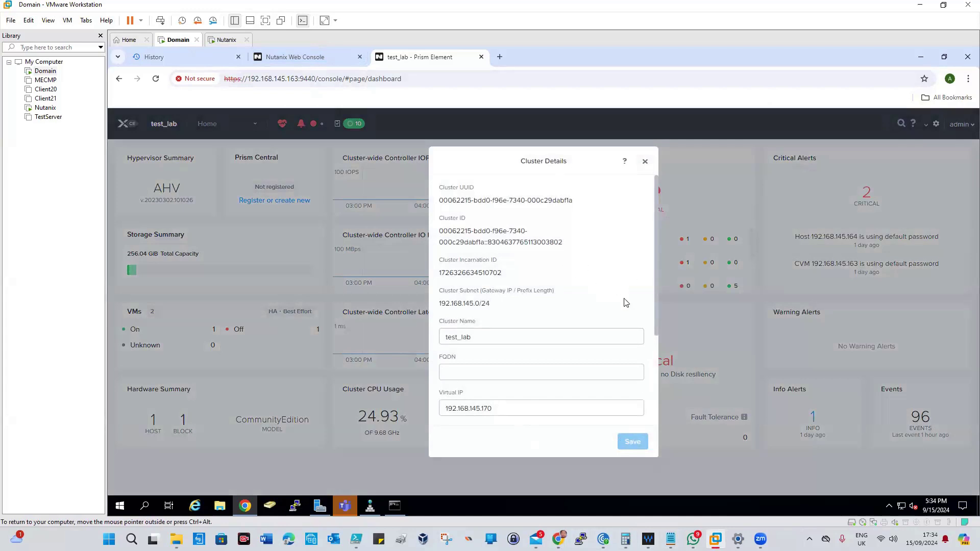
pyautogui.scroll(-3, 618, 388)
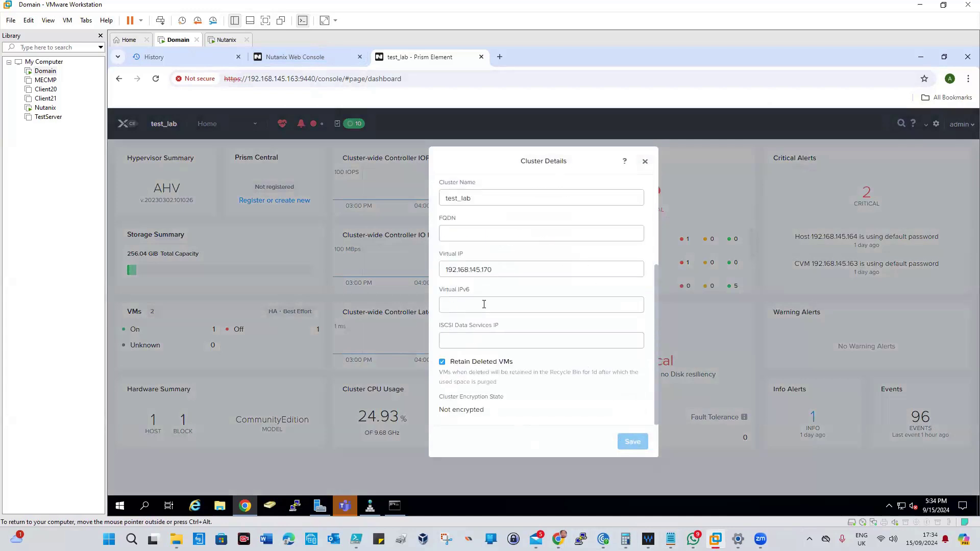
pyautogui.scroll(3, 461, 238)
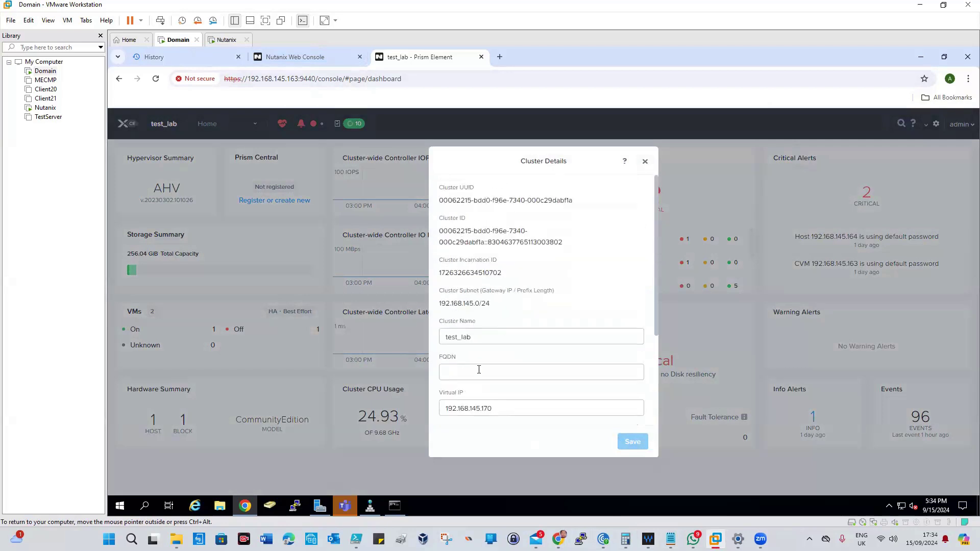
pyautogui.click(646, 162)
# - Search the cluster for "ncc" and open the Cluster Details of the ncc-5.0.1 result
pyautogui.click(901, 124)
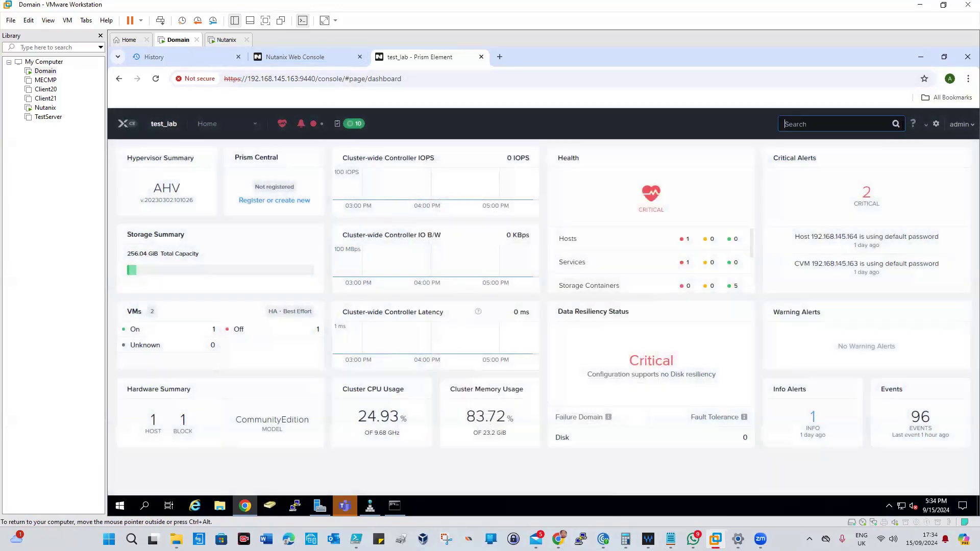
pyautogui.write('ncc')
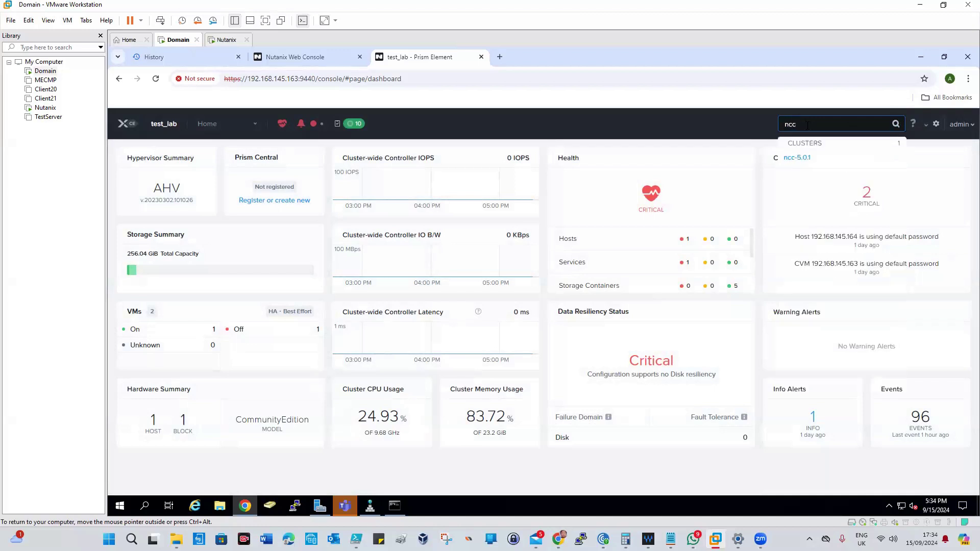
pyautogui.click(805, 157)
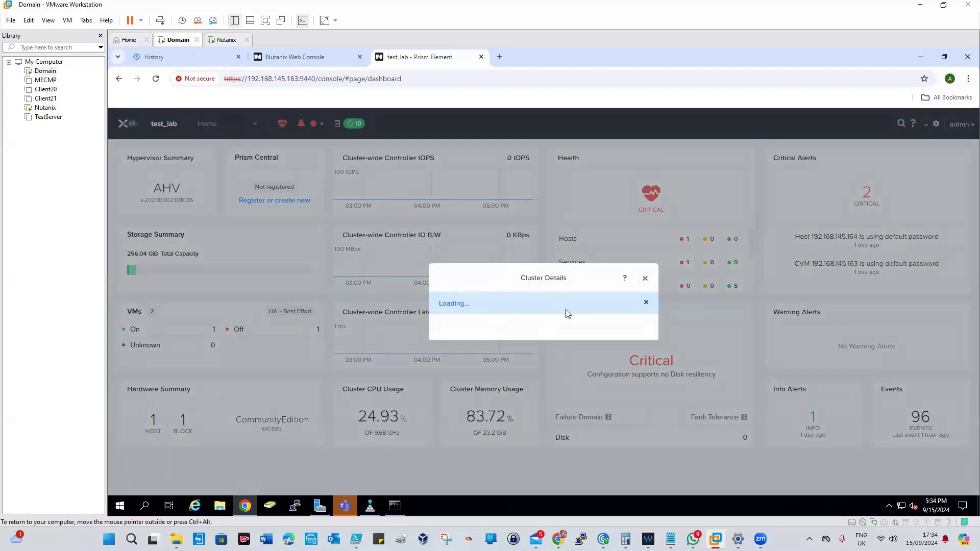
# - Try to save test_lab.lab.com as the cluster's FQDN, review the remaining cluster detail fields, and close the details
pyautogui.click(460, 366)
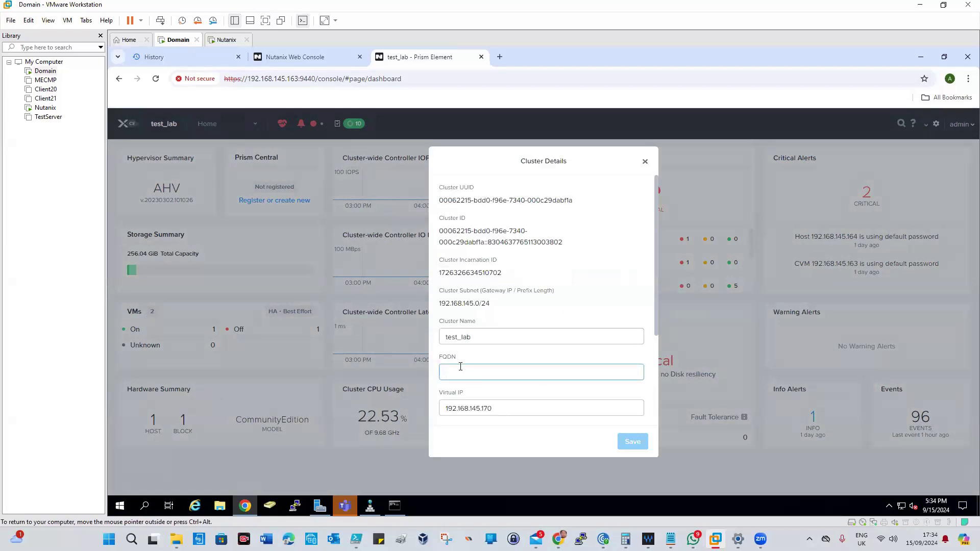
pyautogui.write('test')
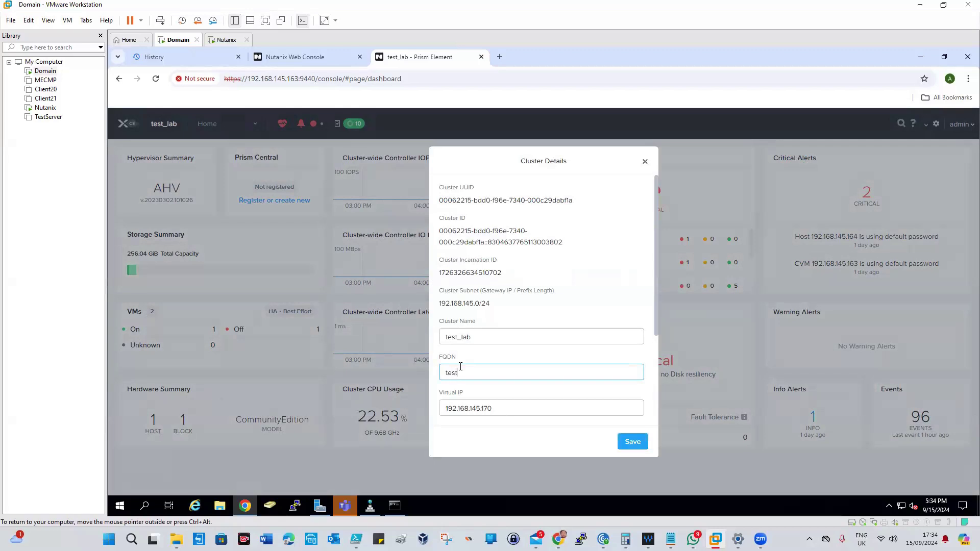
pyautogui.write('_lab.lab.com')
pyautogui.click(630, 441)
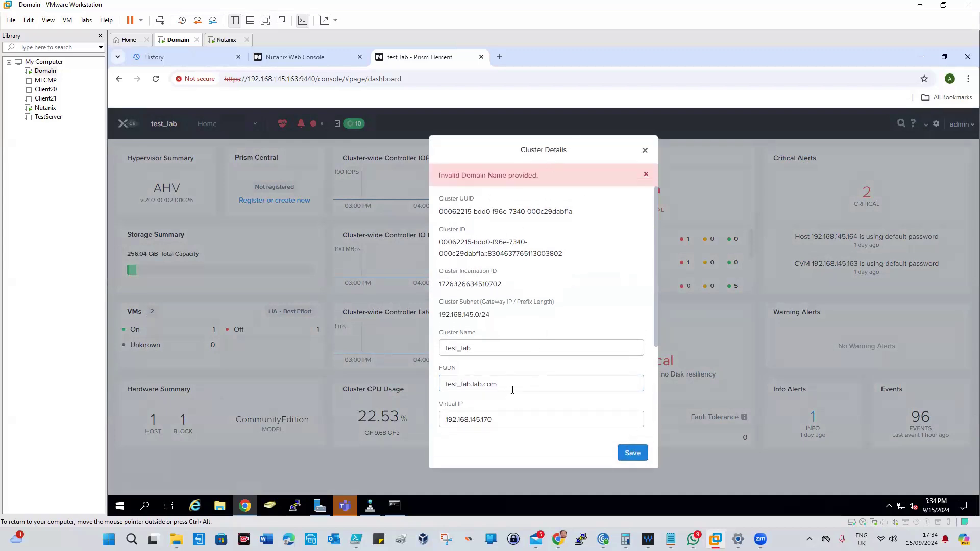
pyautogui.scroll(-3, 524, 409)
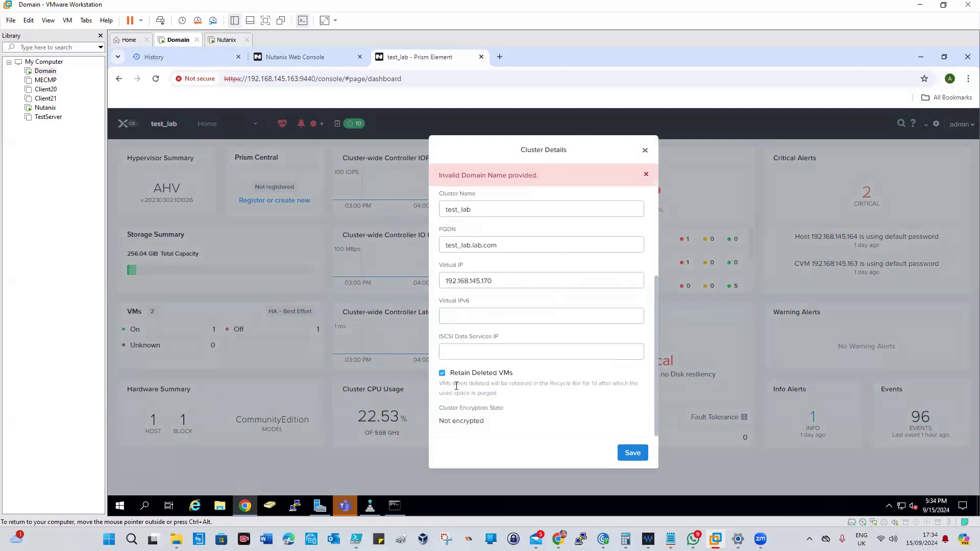
pyautogui.click(645, 150)
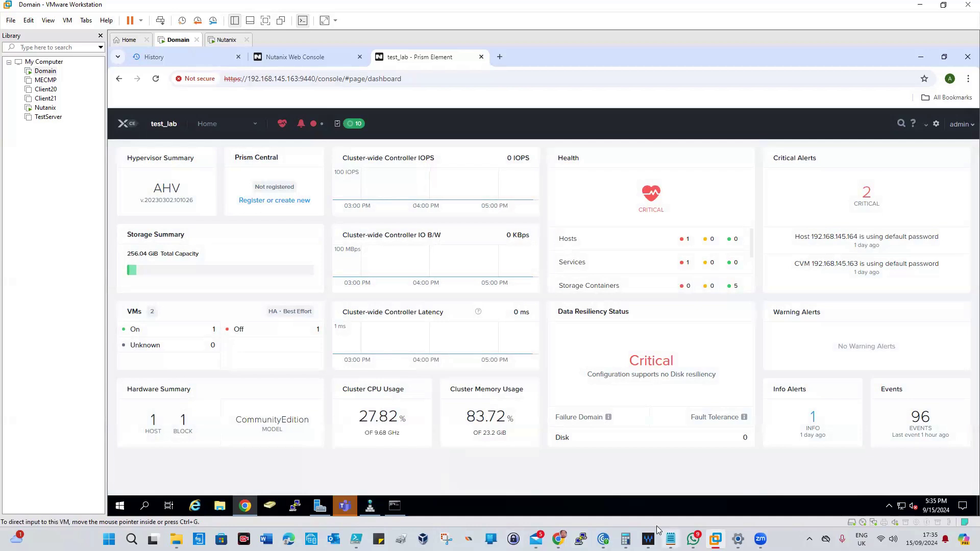
pyautogui.click(670, 539)
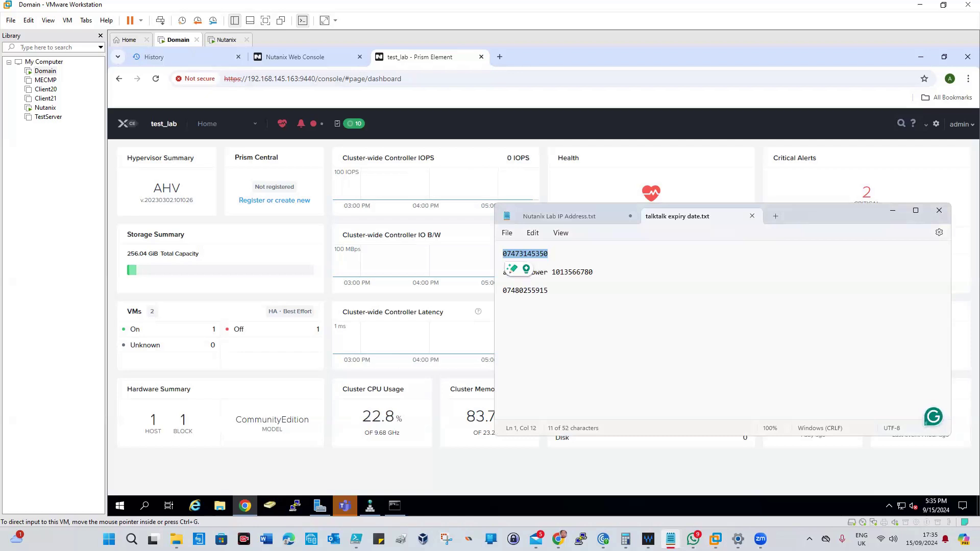
pyautogui.click(254, 128)
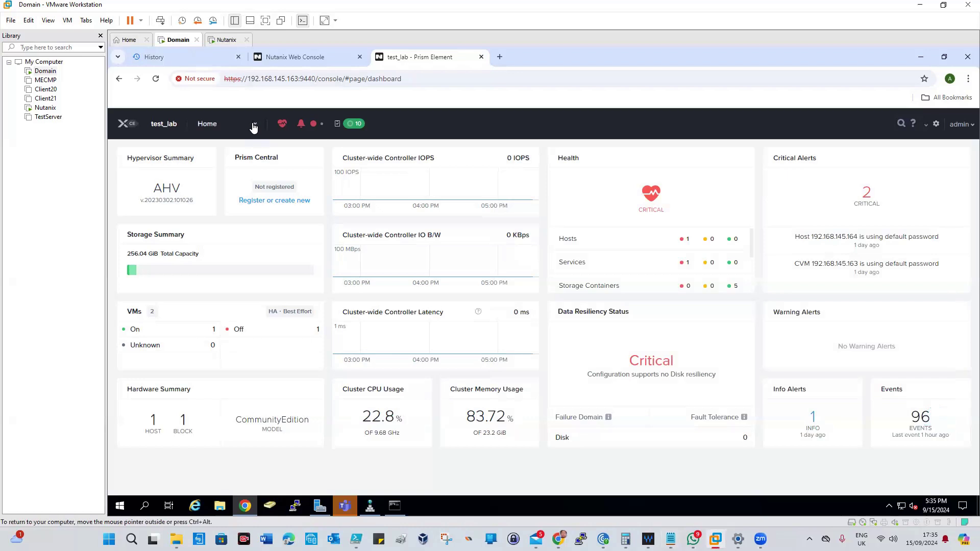
# - Go to the cluster's Health page and open the options for running NCC checks
pyautogui.click(255, 128)
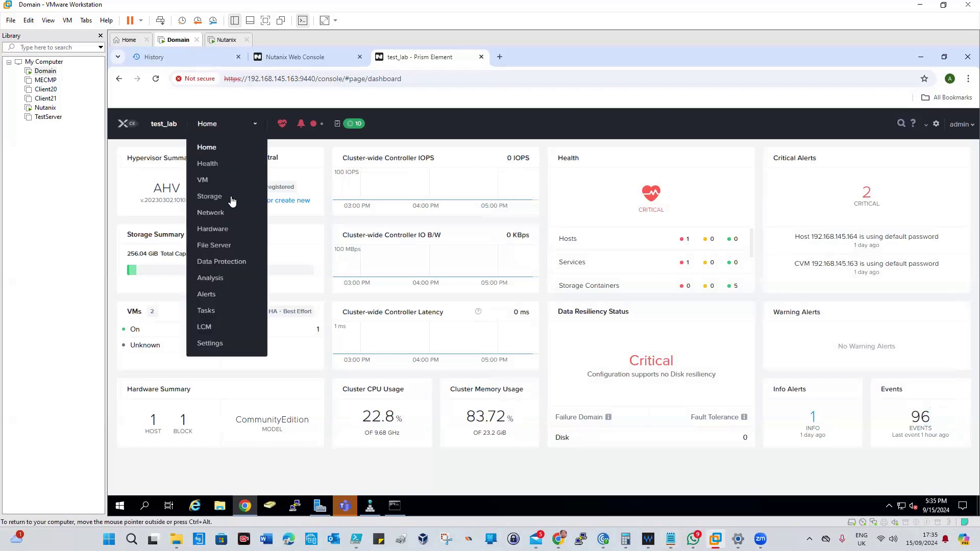
pyautogui.click(207, 164)
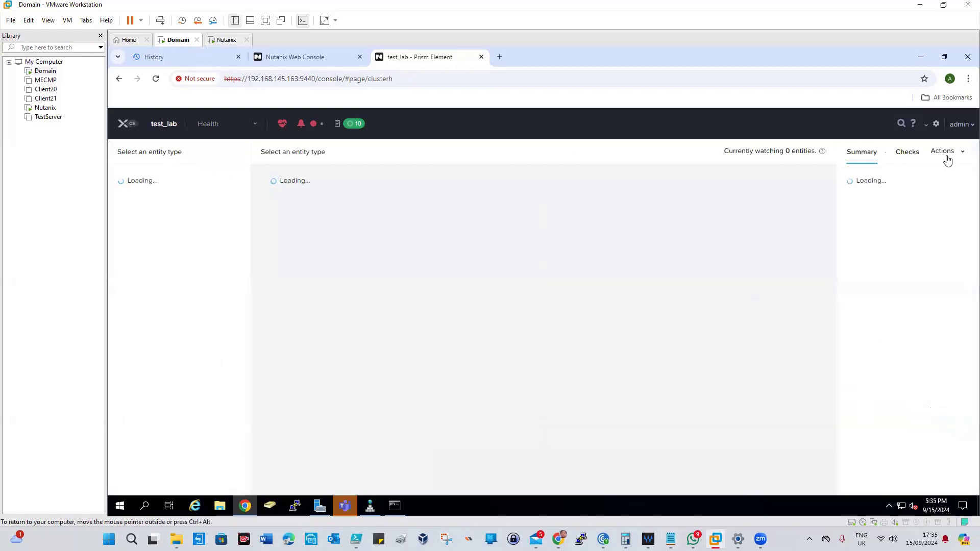
pyautogui.click(962, 153)
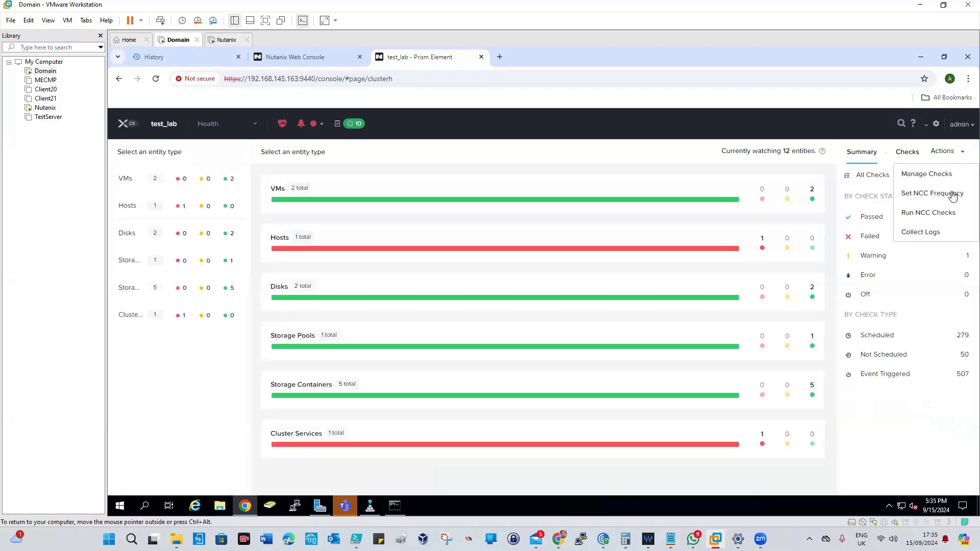
pyautogui.click(927, 213)
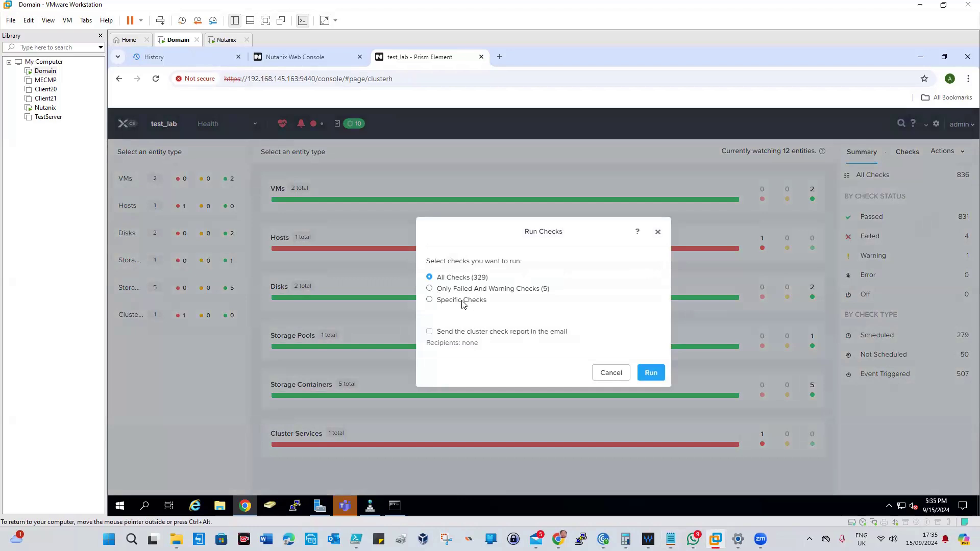
pyautogui.click(430, 300)
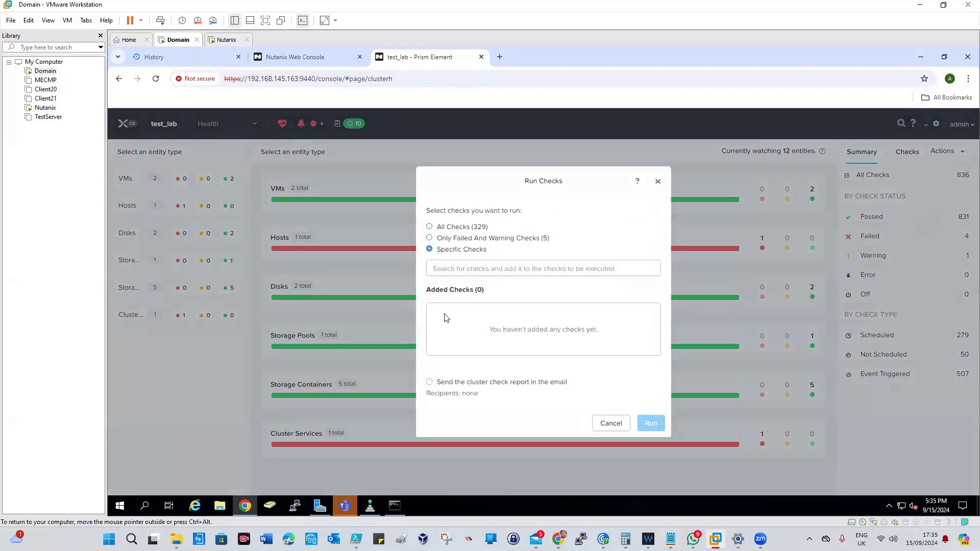
pyautogui.click(461, 267)
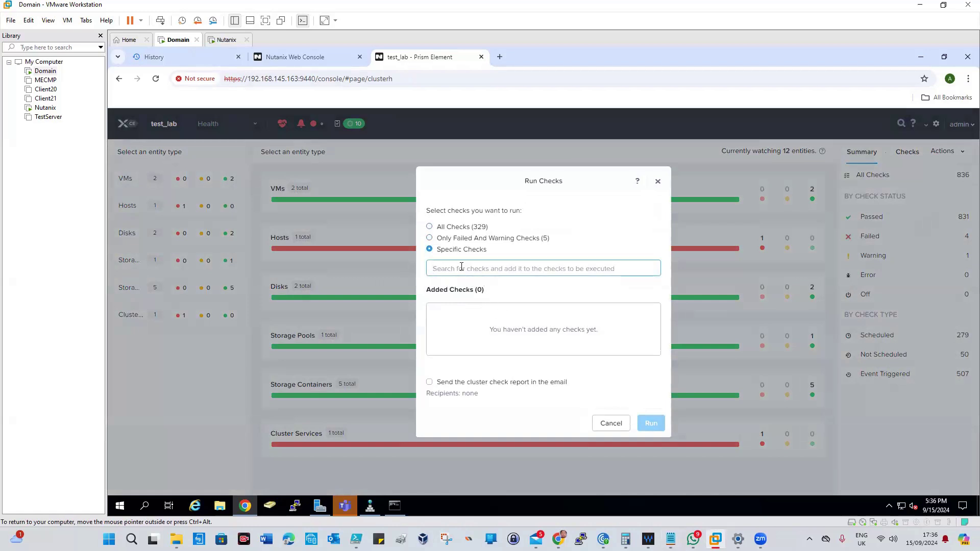
pyautogui.write('lcm')
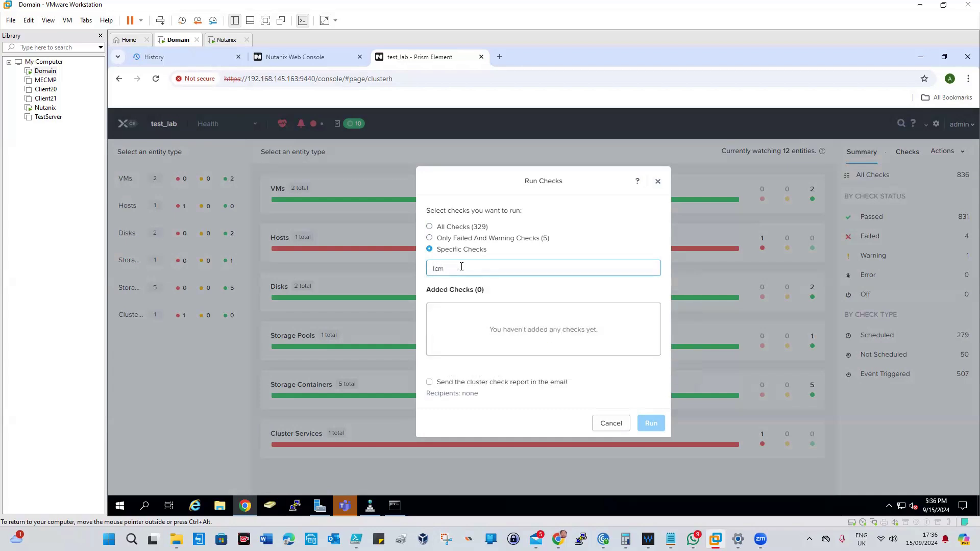
pyautogui.press('BackSpace')
pyautogui.press('BackSpace')
pyautogui.press('BackSpace')
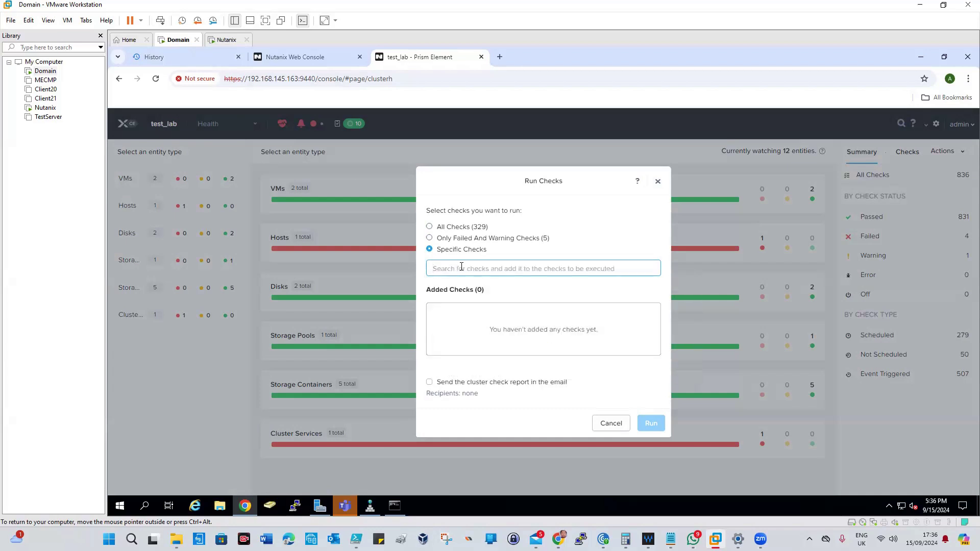
# - Run the NCC checks with Only Failed And Warning Checks selected, without sending the report by email
pyautogui.click(430, 238)
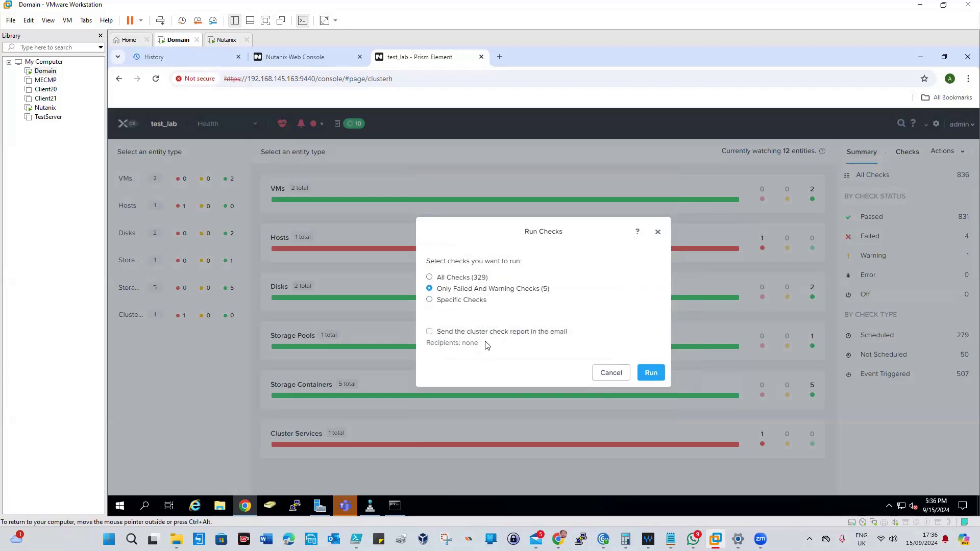
pyautogui.moveTo(430, 331)
pyautogui.moveTo(432, 331)
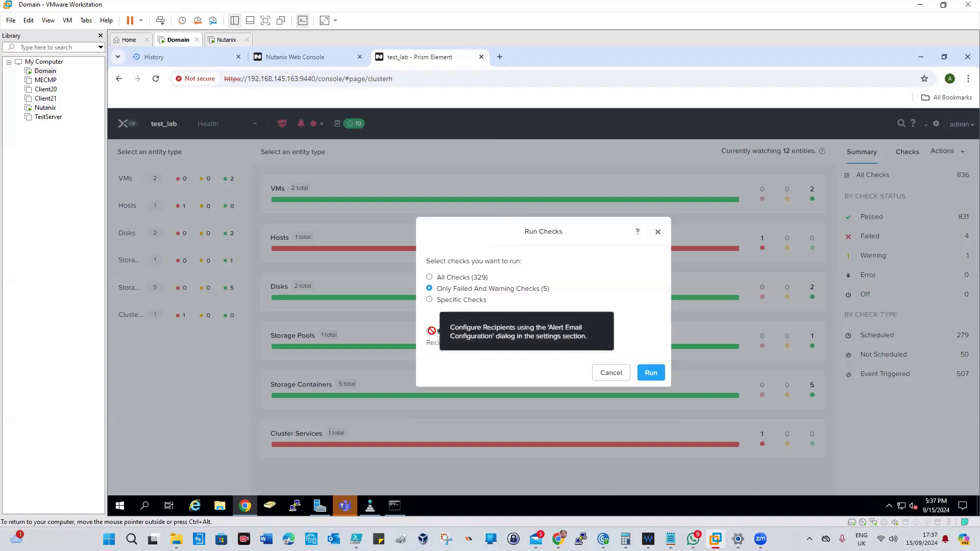
pyautogui.click(652, 373)
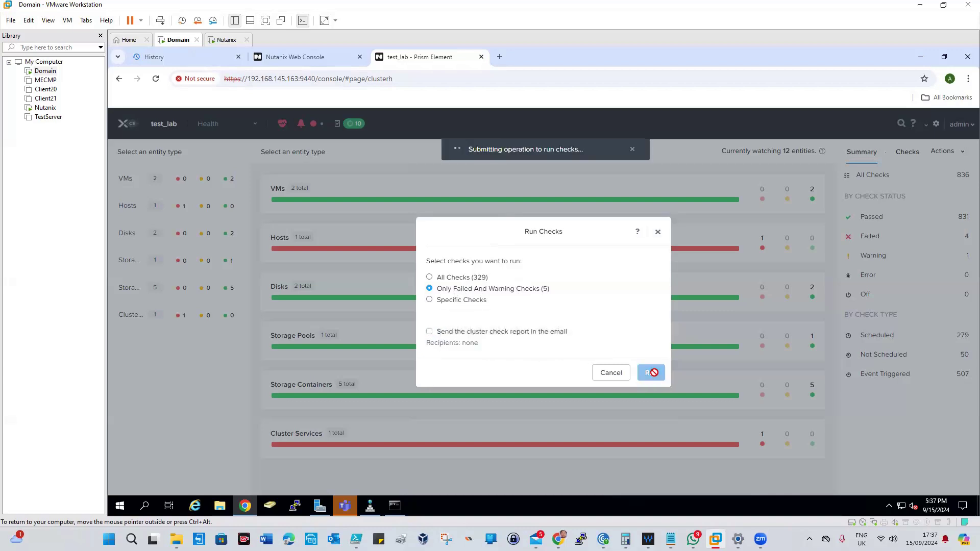